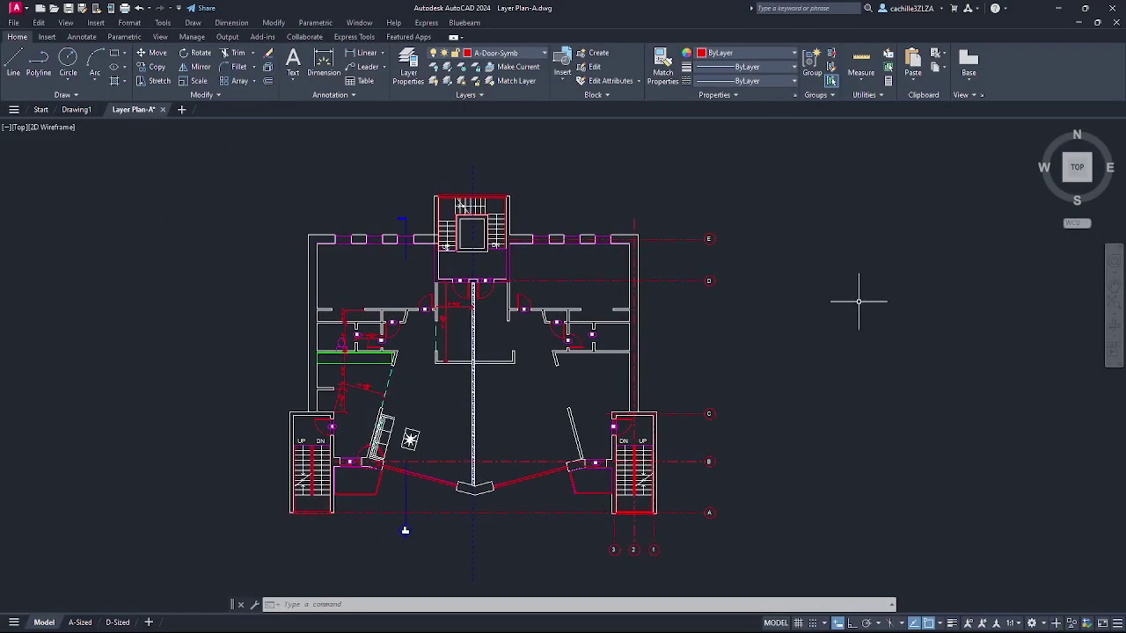
Create a layer properties filter named Architectural Layers and define a filter matching layer names with A*
{"action": "type", "text": "LA"}
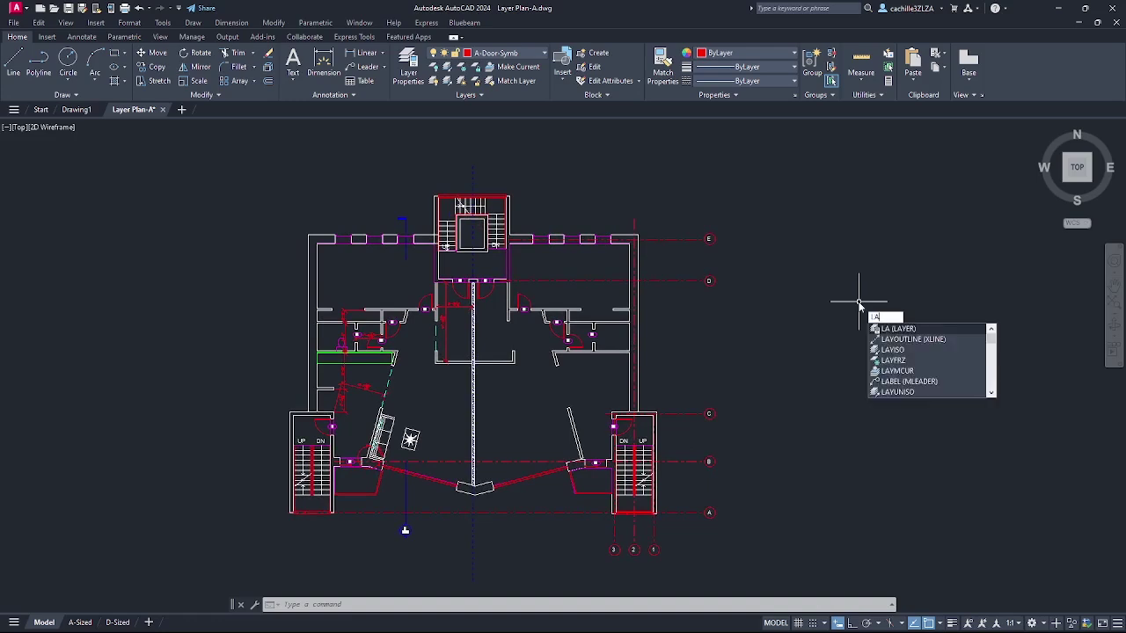
{"action": "key", "text": "Return"}
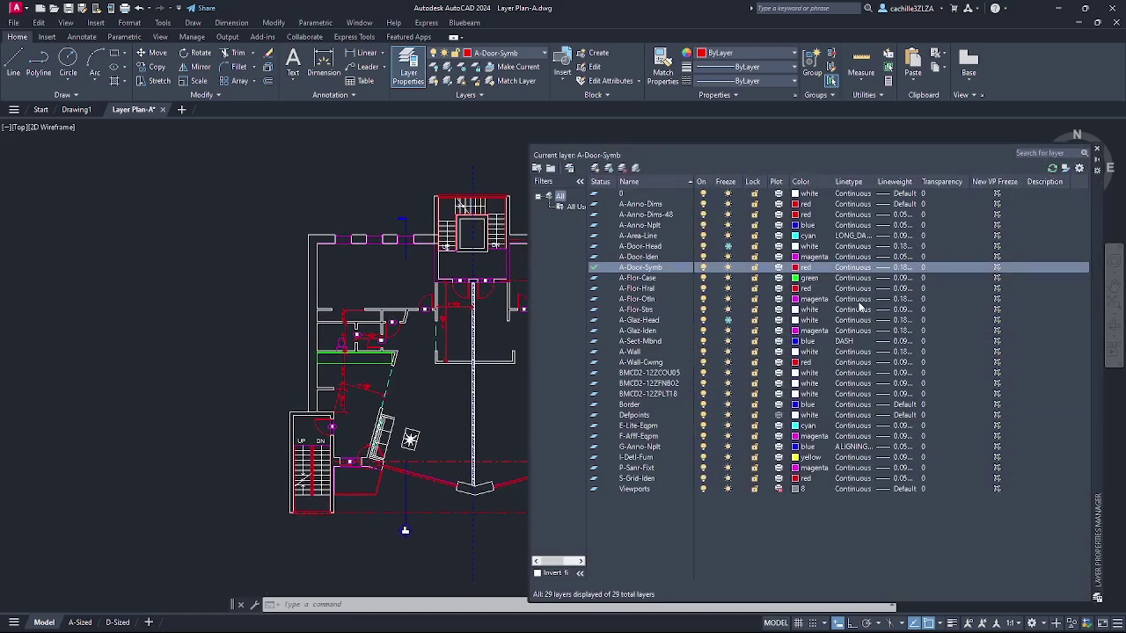
{"action": "left_click", "coordinate": [538, 169]}
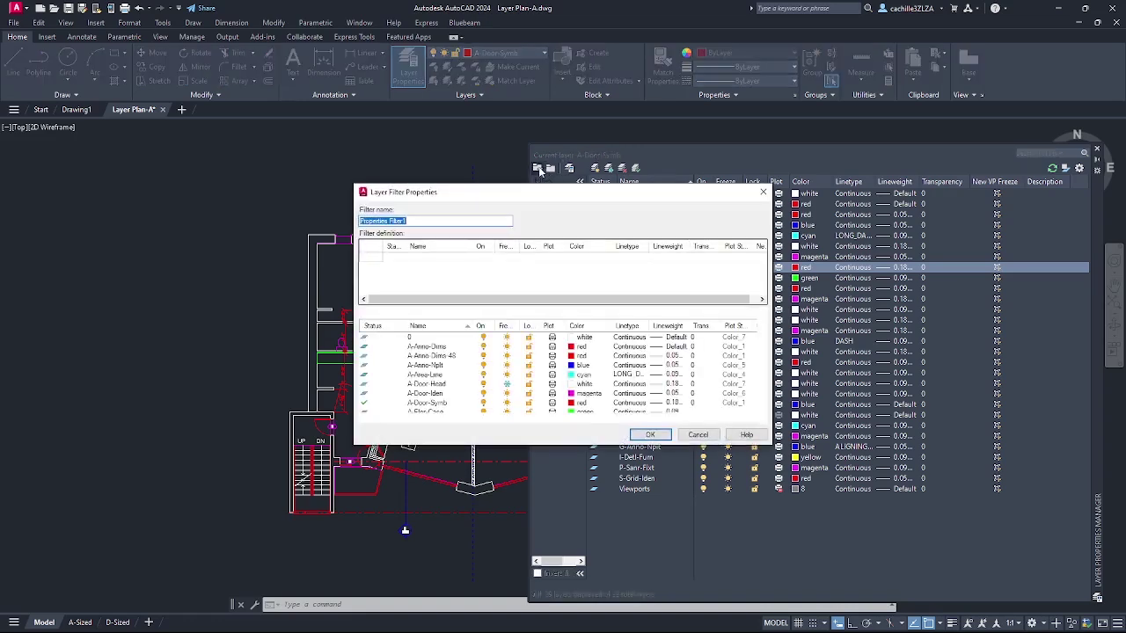
{"action": "type", "text": "Architectural Layers"}
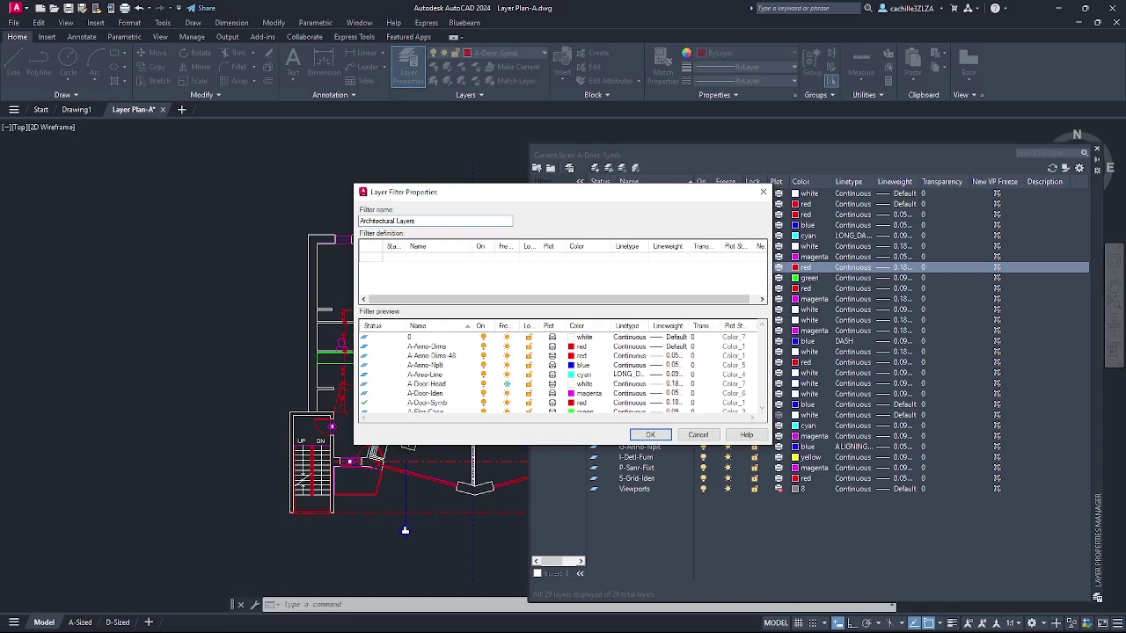
{"action": "left_click", "coordinate": [429, 259]}
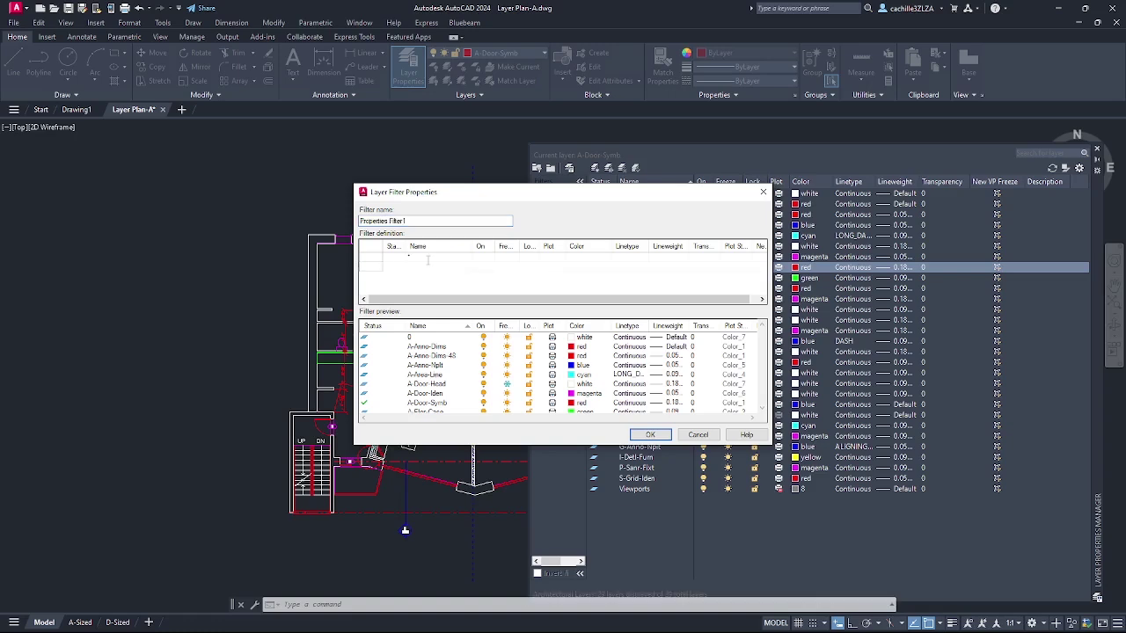
{"action": "type", "text": "A*"}
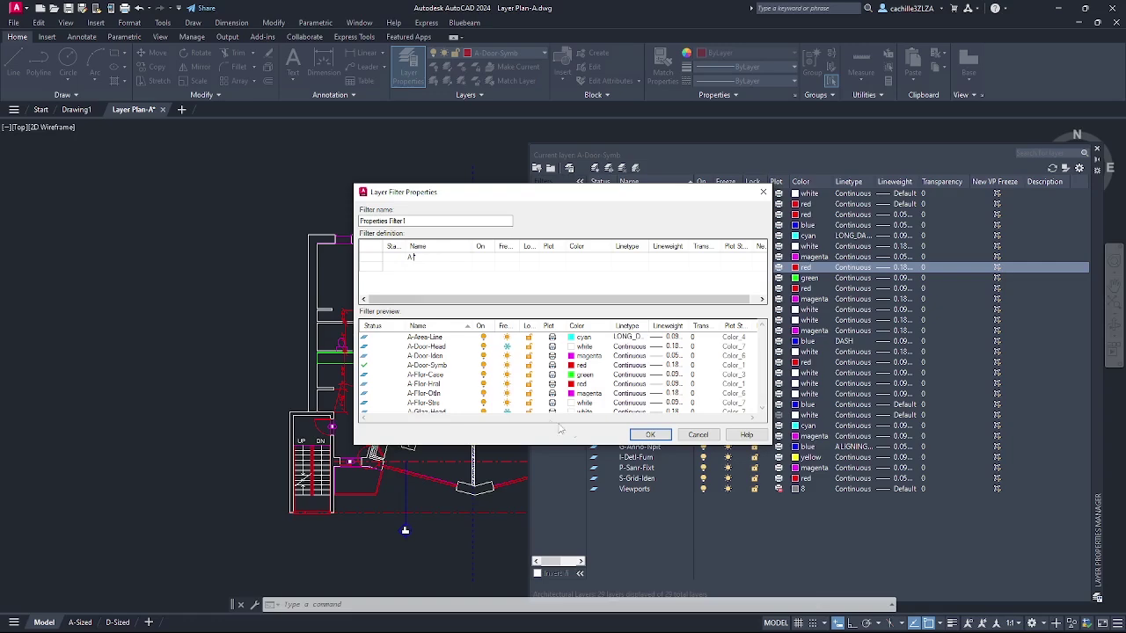
{"action": "left_click", "coordinate": [650, 435]}
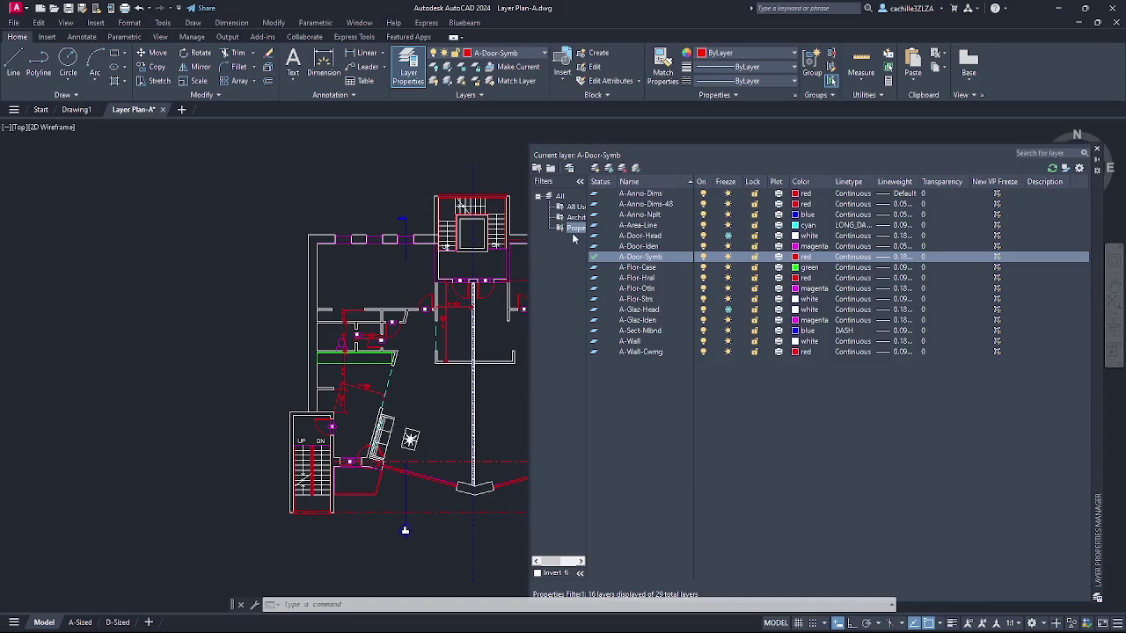
Create a layer group filter named Annotations and add the A-Anno-Dims and A-Door-Iden layers to it
{"action": "left_click", "coordinate": [550, 168]}
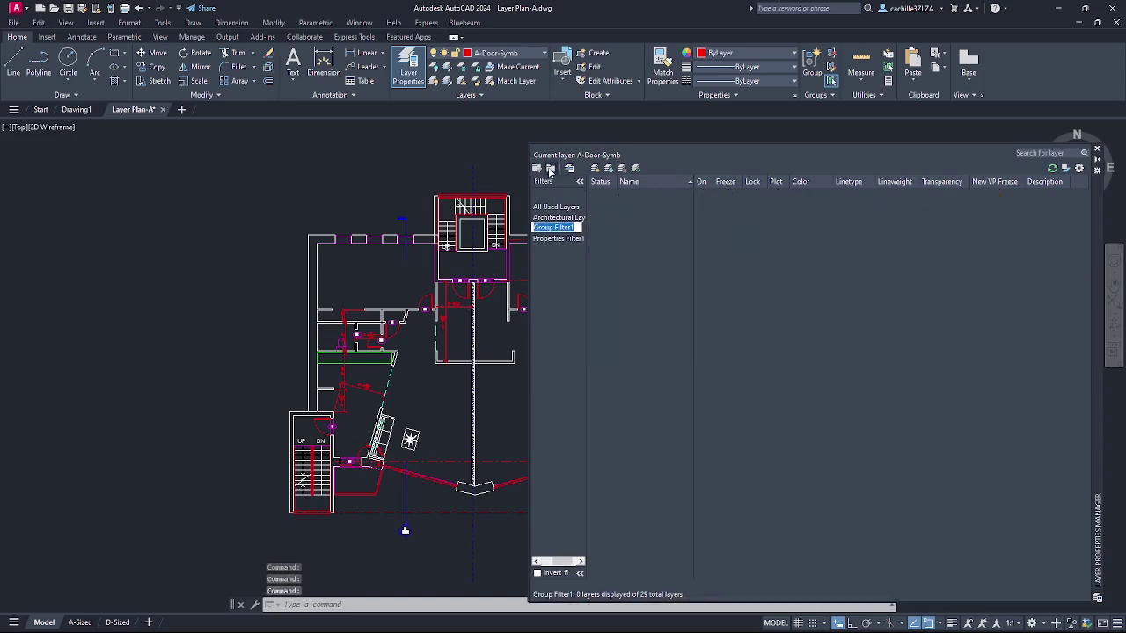
{"action": "type", "text": "Annotations"}
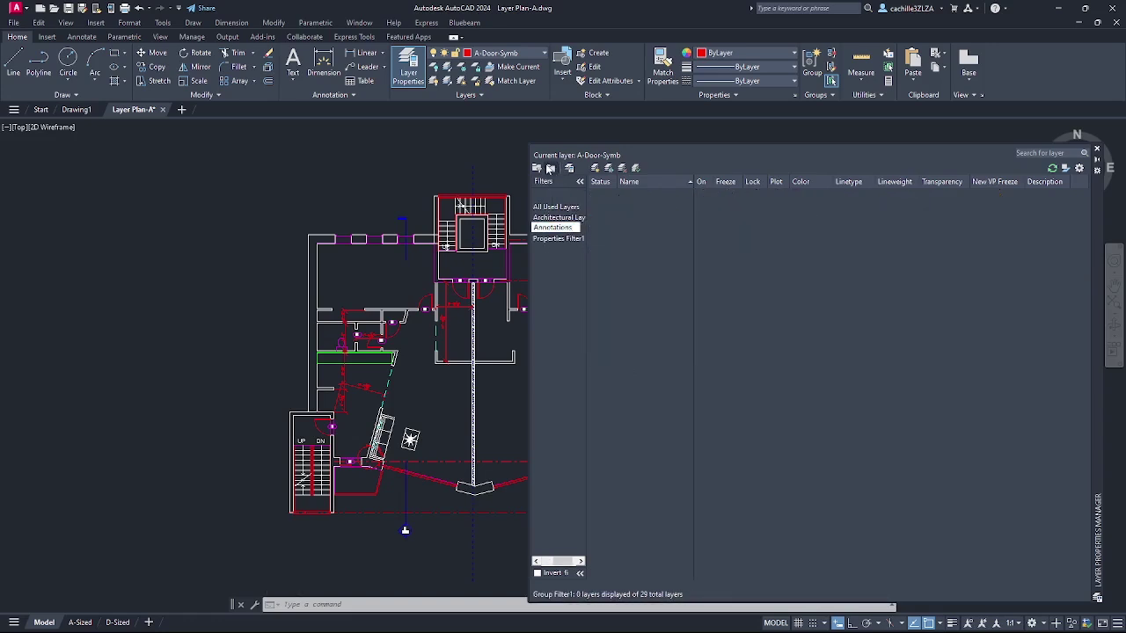
{"action": "key", "text": "Return"}
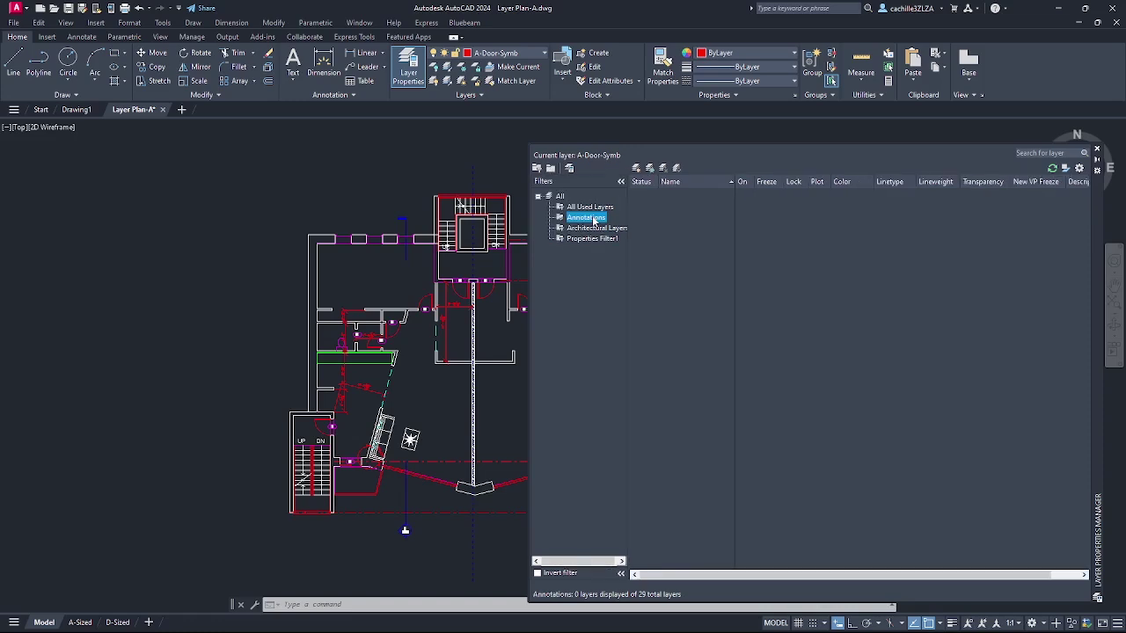
{"action": "left_click", "coordinate": [561, 197]}
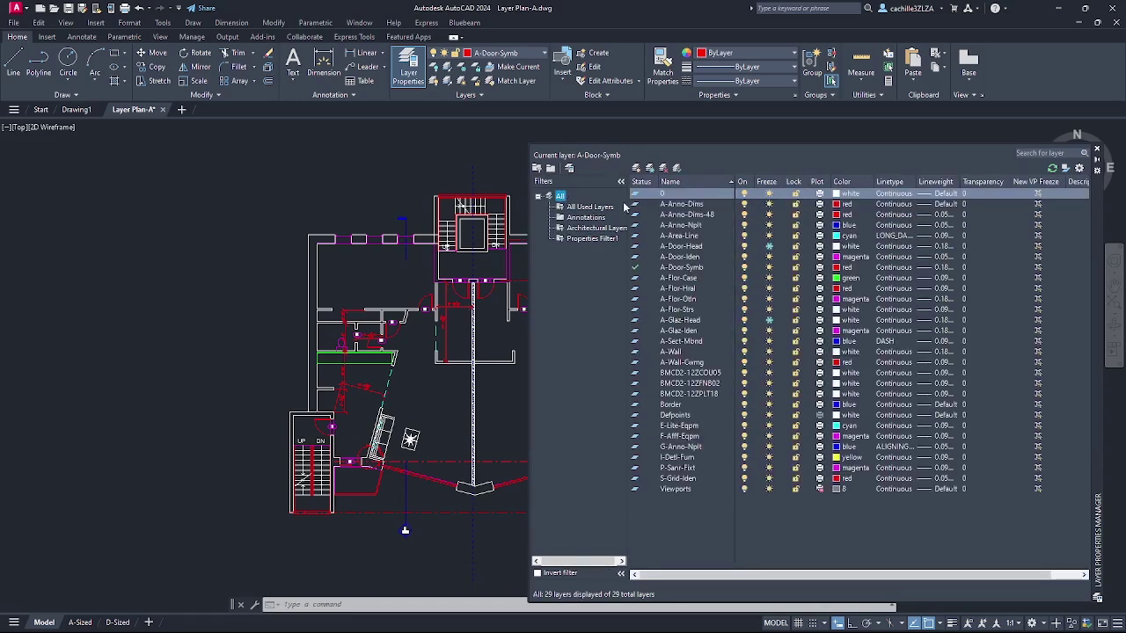
{"action": "left_click", "coordinate": [672, 205]}
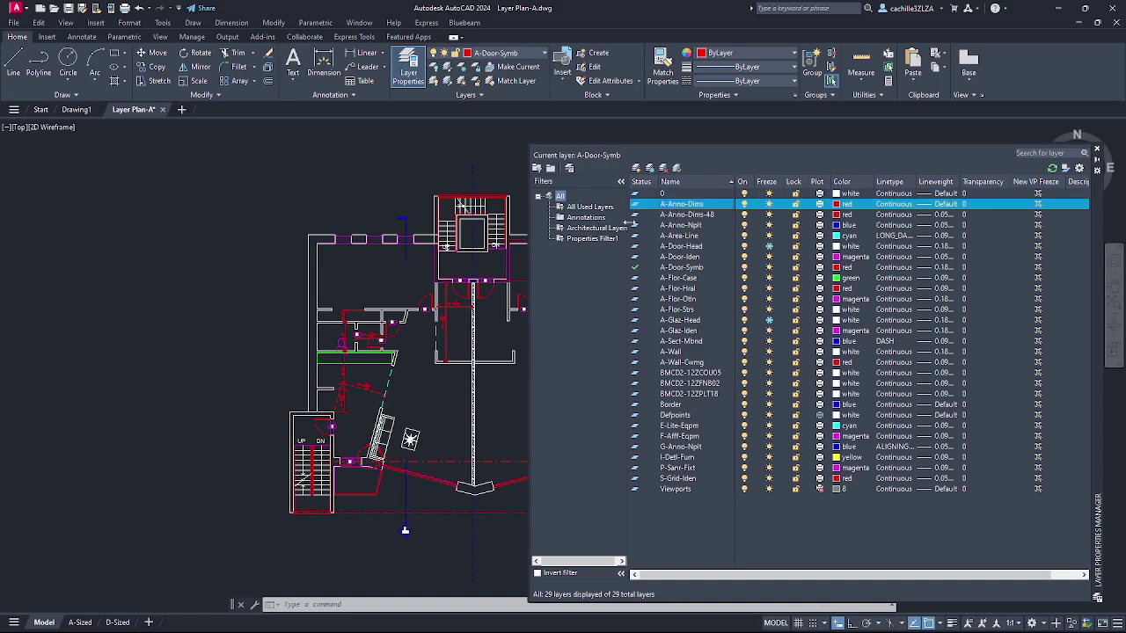
{"action": "left_click", "coordinate": [679, 257]}
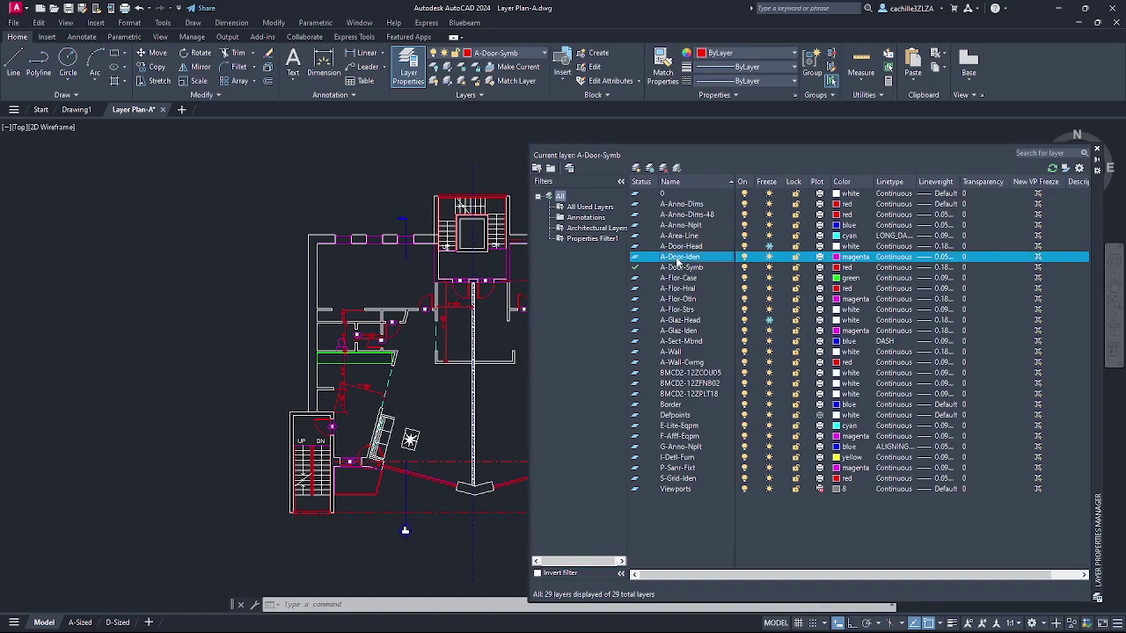
{"action": "left_click", "coordinate": [595, 220]}
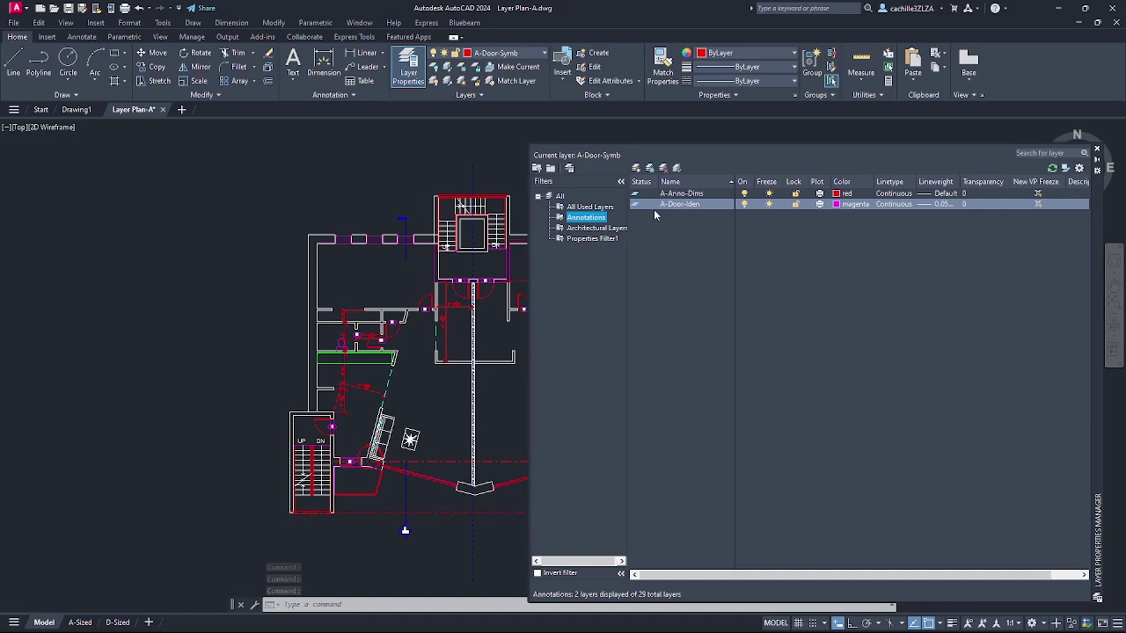
Add the layers of grid bubble E, the plan's vertical centre line and the lower blue section line to the Annotations group filter
{"action": "left_click", "coordinate": [1098, 168]}
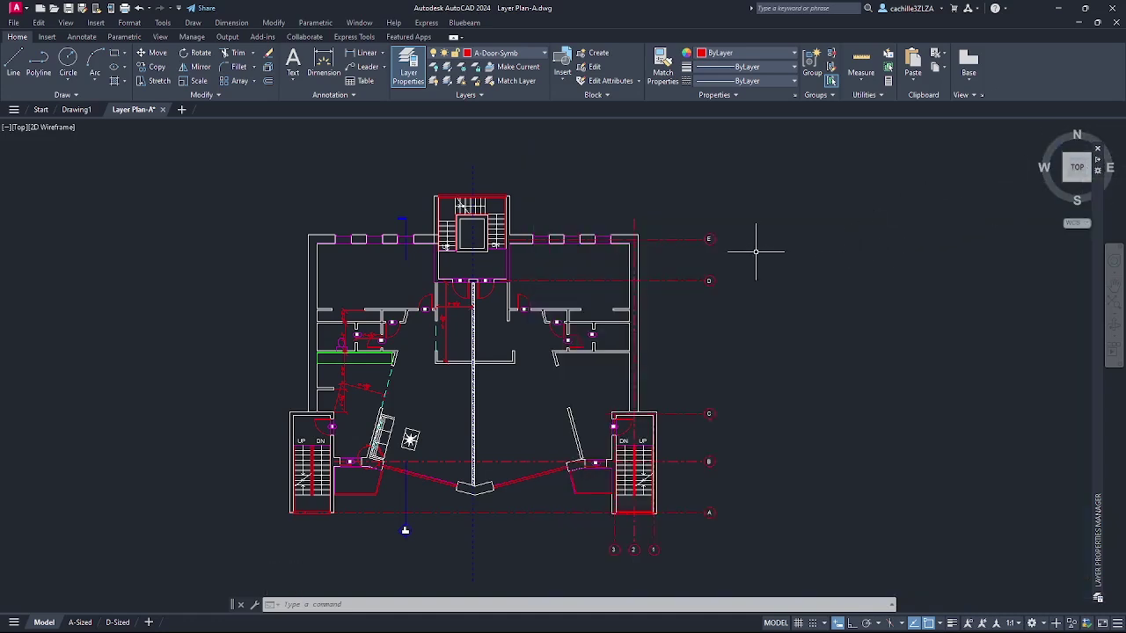
{"action": "scroll", "coordinate": [740, 246], "scroll_direction": "up", "scroll_amount": 2}
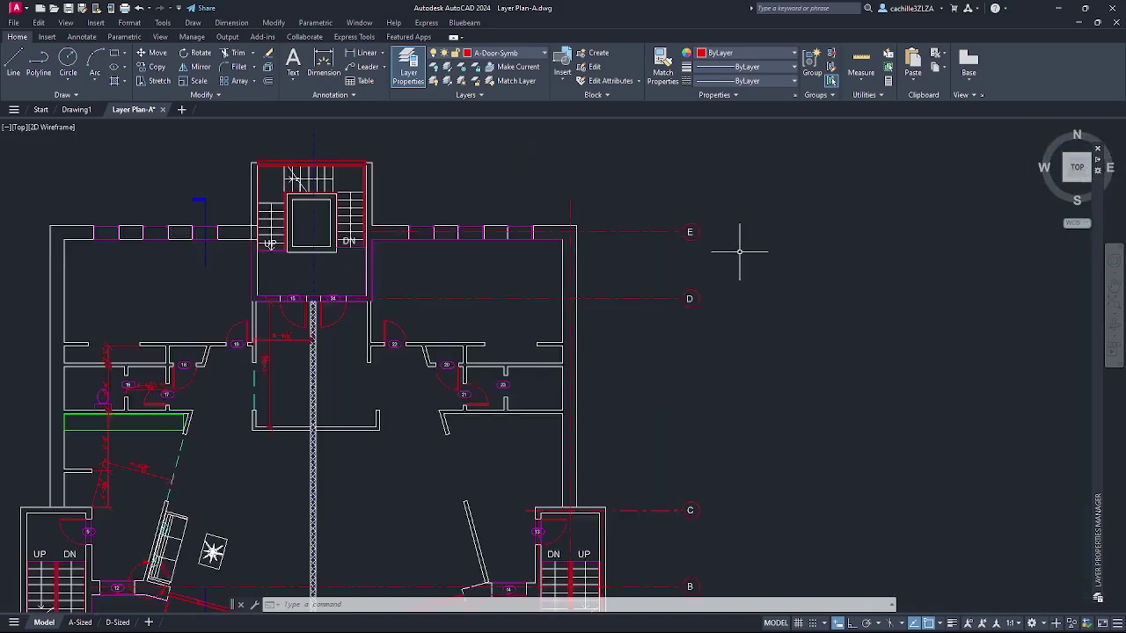
{"action": "left_click", "coordinate": [691, 233]}
{"action": "scroll", "coordinate": [264, 248], "scroll_direction": "down", "scroll_amount": 2}
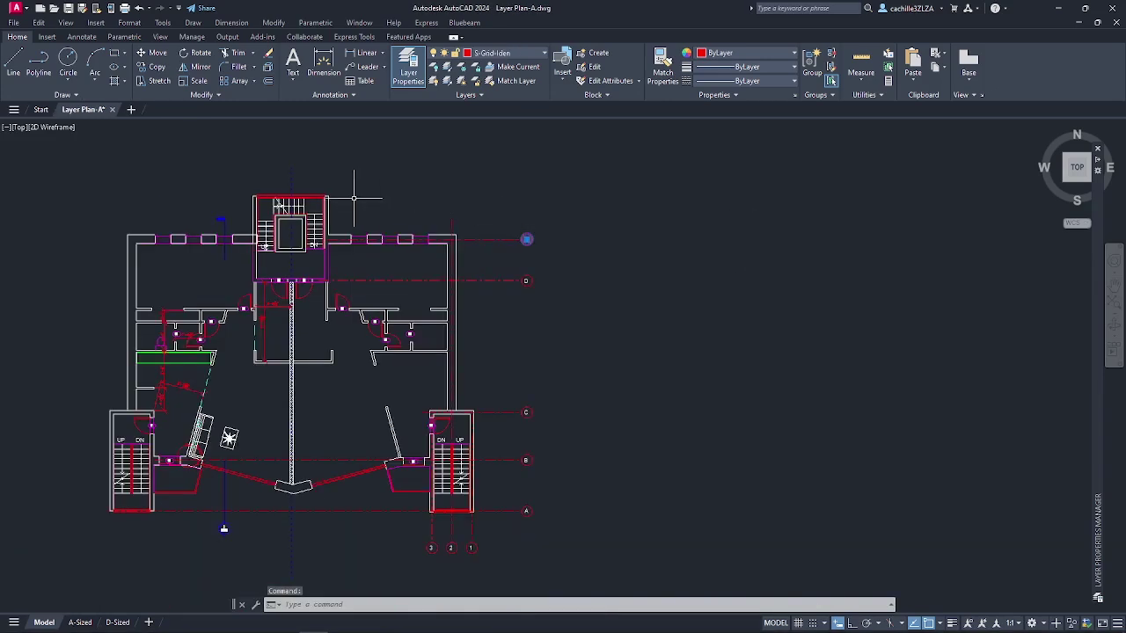
{"action": "left_click", "coordinate": [292, 181]}
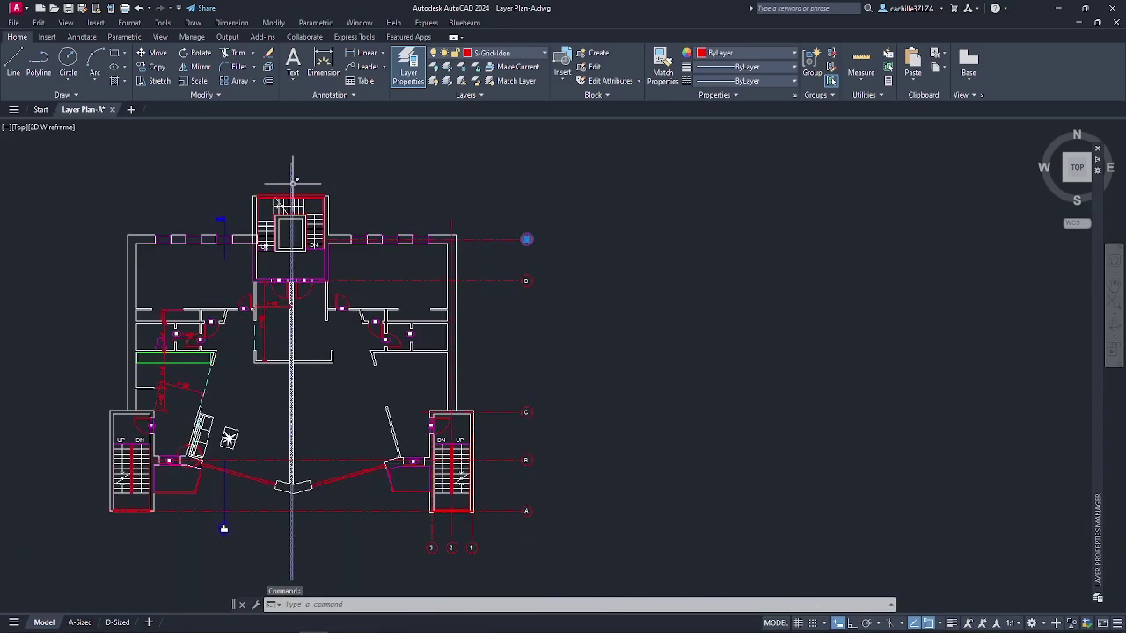
{"action": "left_click", "coordinate": [225, 475]}
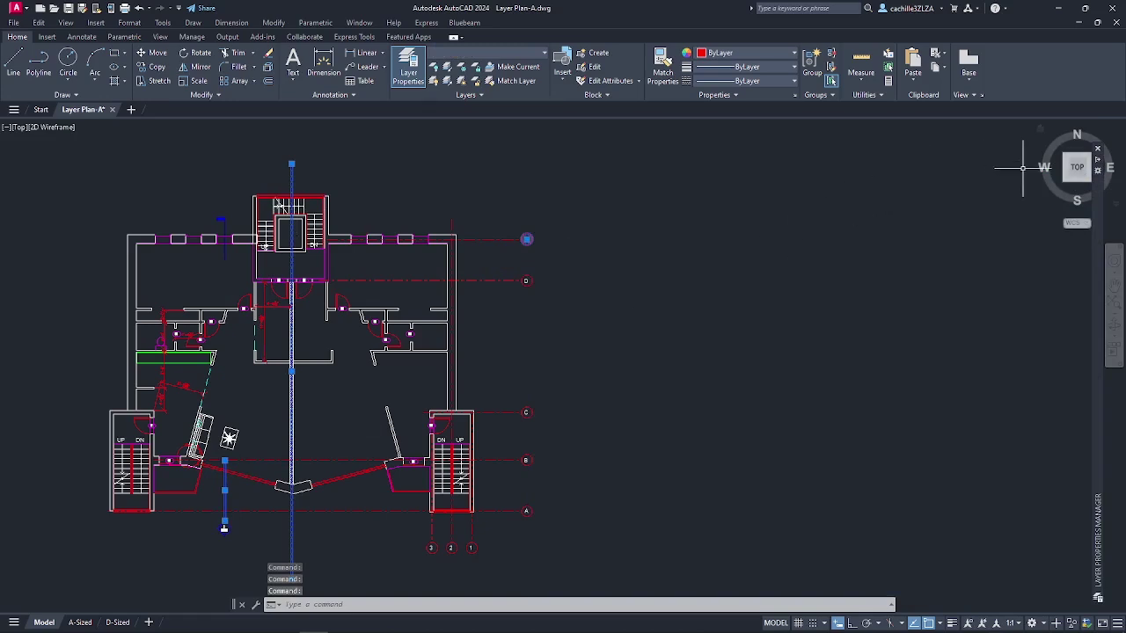
{"action": "mouse_move", "coordinate": [1102, 167]}
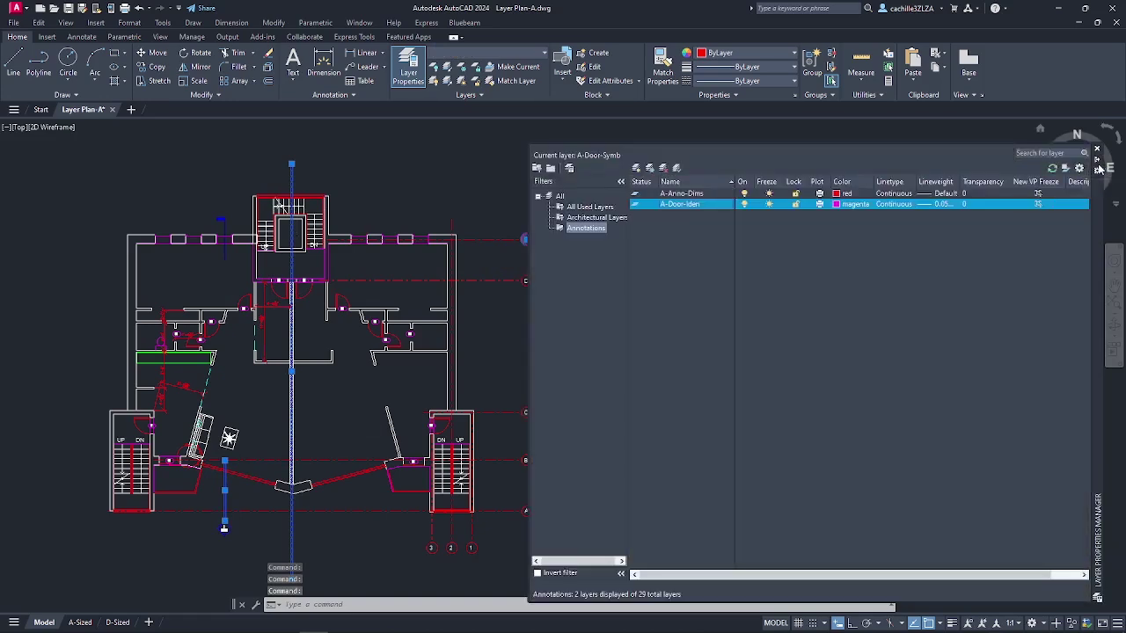
{"action": "left_click", "coordinate": [603, 231]}
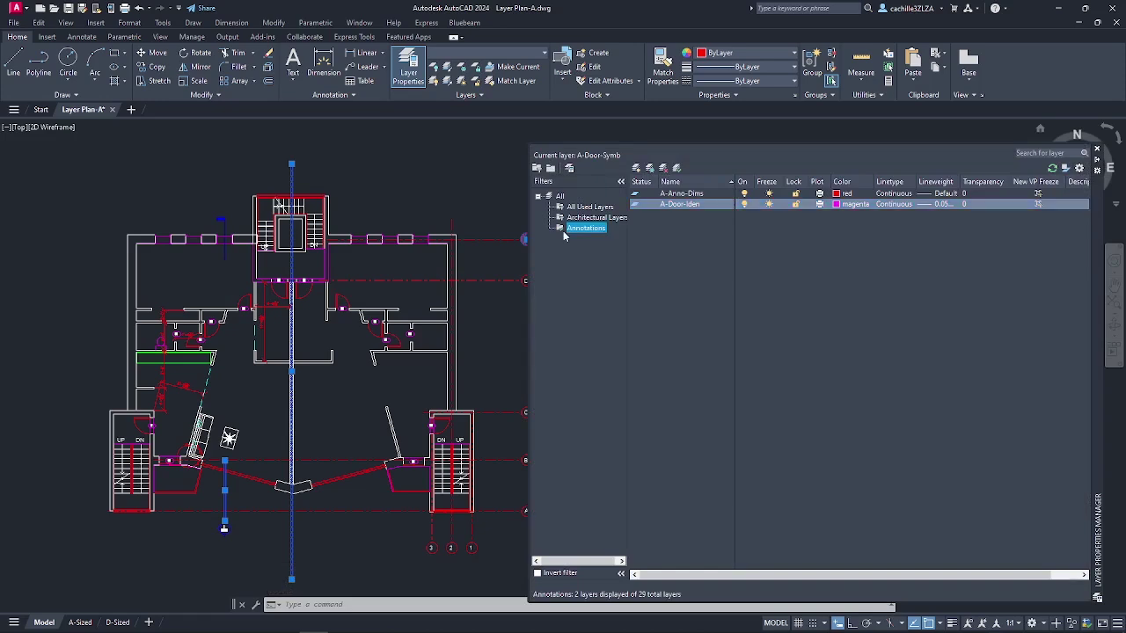
{"action": "right_click", "coordinate": [572, 230]}
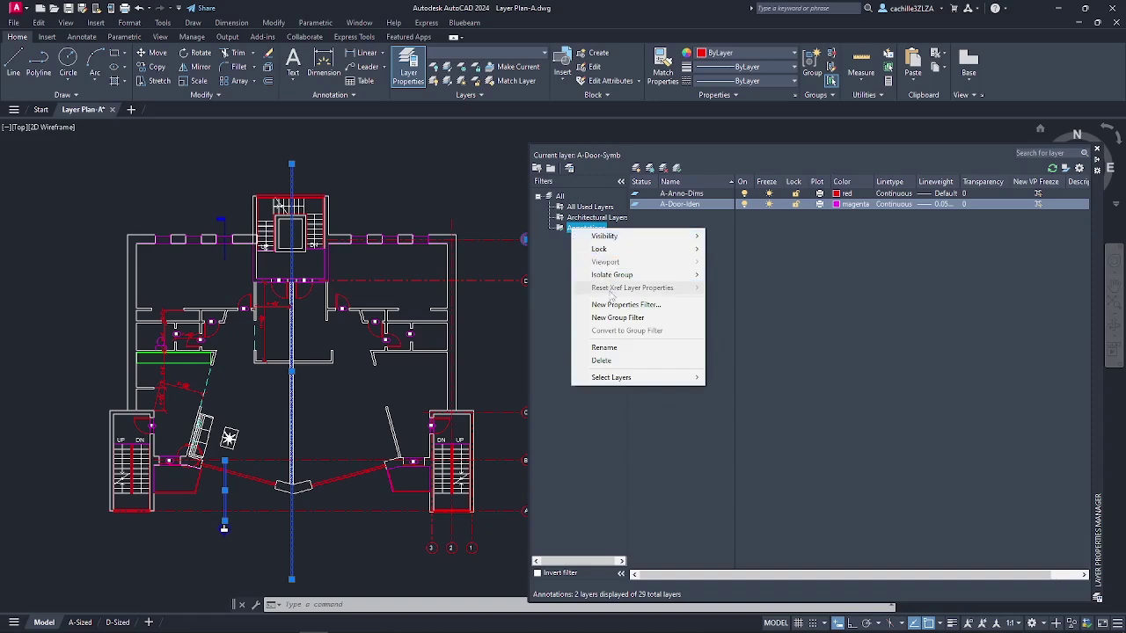
{"action": "mouse_move", "coordinate": [629, 383]}
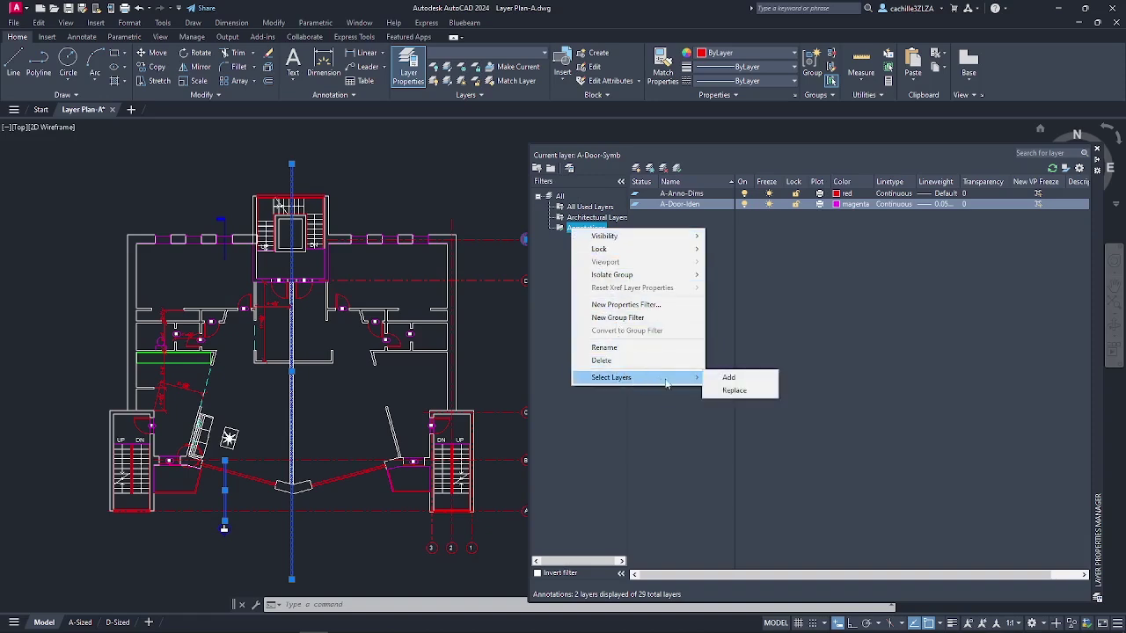
{"action": "left_click", "coordinate": [726, 376]}
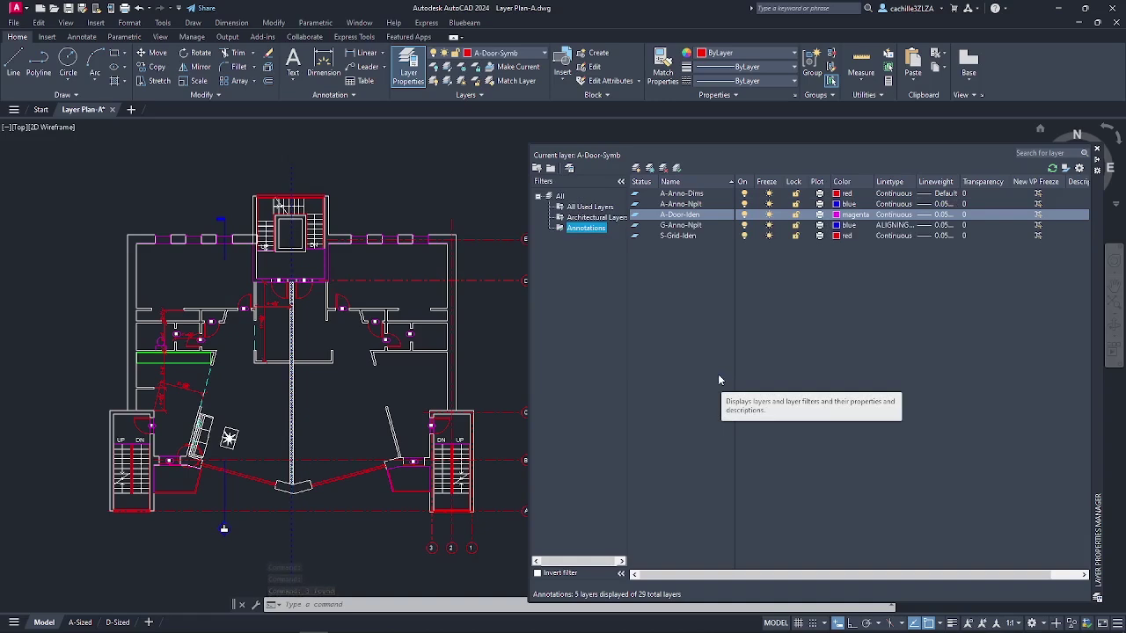
Freeze all layers in the Annotations group filter
{"action": "right_click", "coordinate": [596, 228]}
{"action": "mouse_move", "coordinate": [660, 237]}
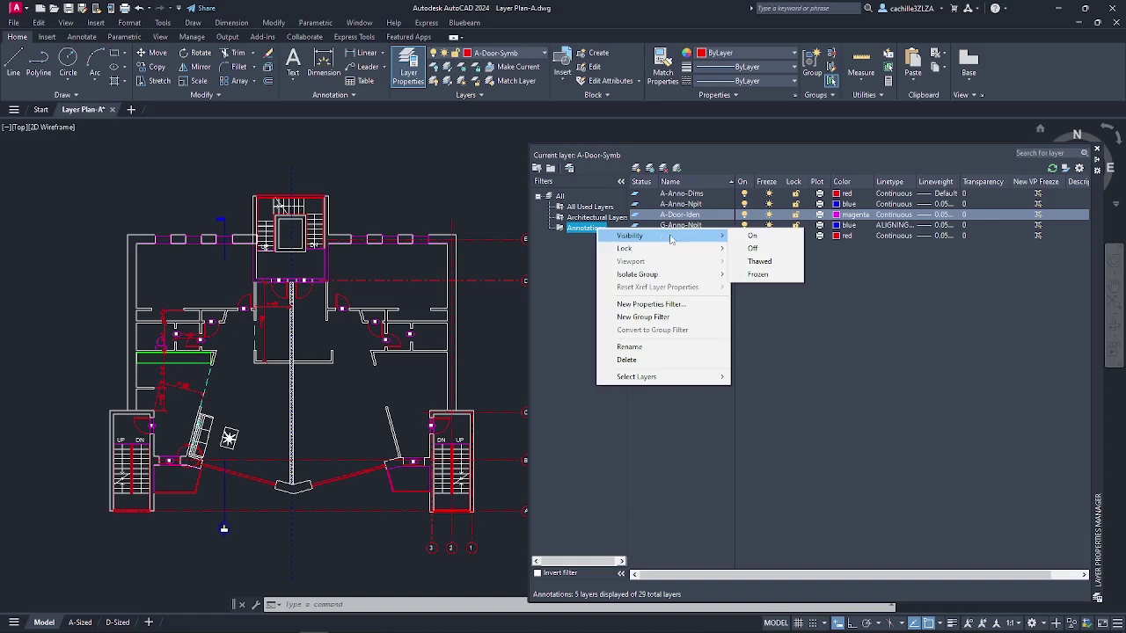
{"action": "left_click", "coordinate": [758, 274]}
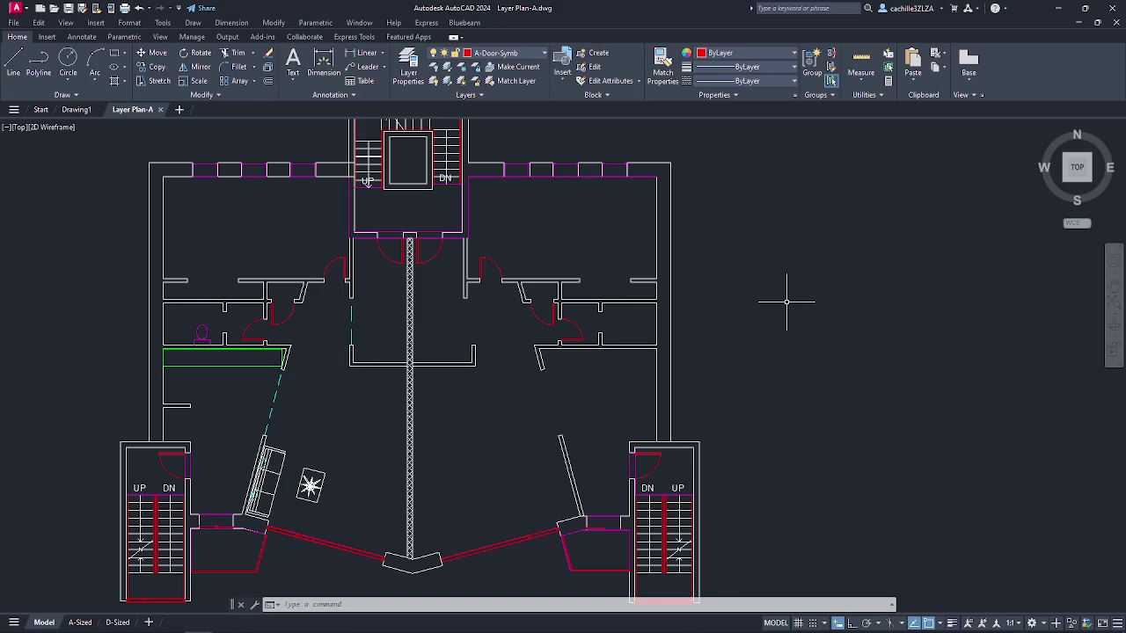
Save the current layer settings as a new layer state named Annotations Off
{"action": "type", "text": "LA"}
{"action": "key", "text": "Return"}
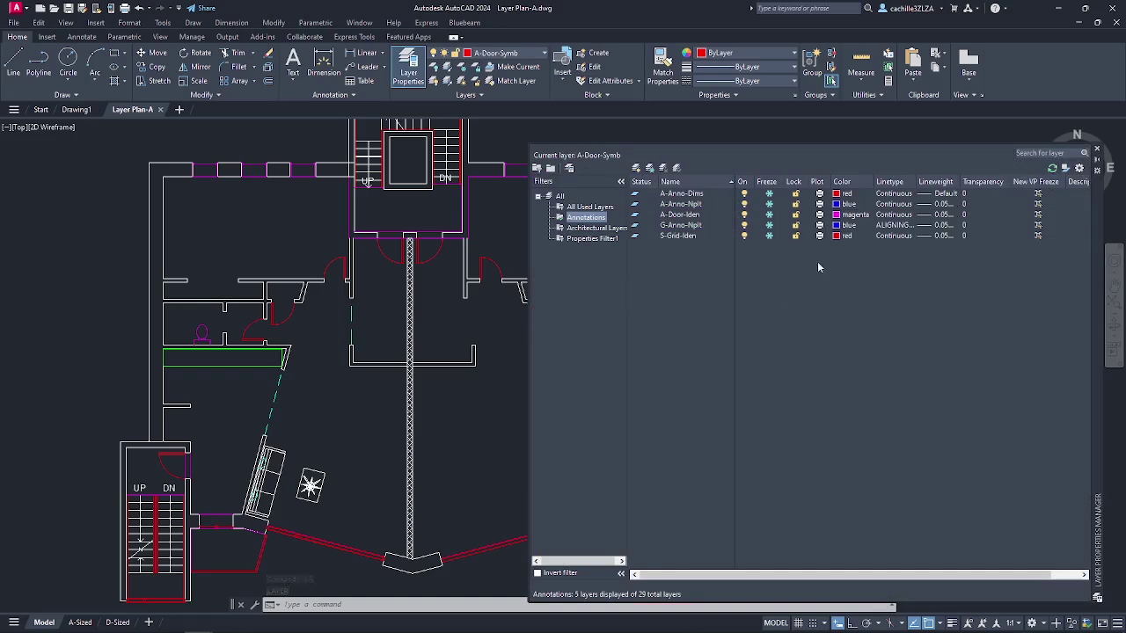
{"action": "left_click", "coordinate": [570, 168]}
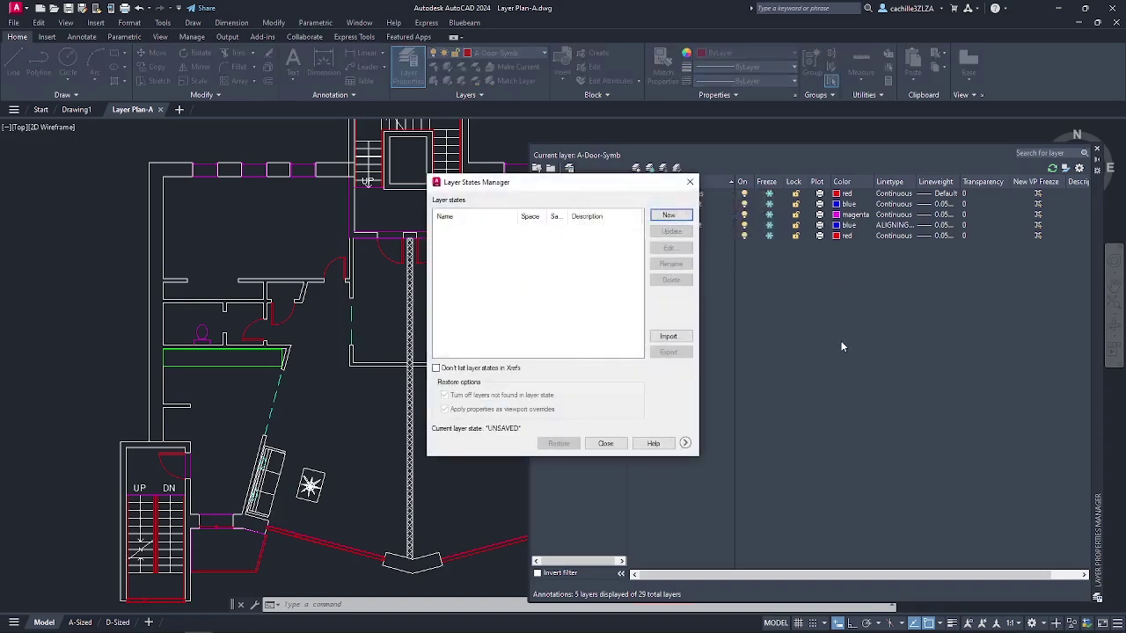
{"action": "left_click", "coordinate": [669, 214]}
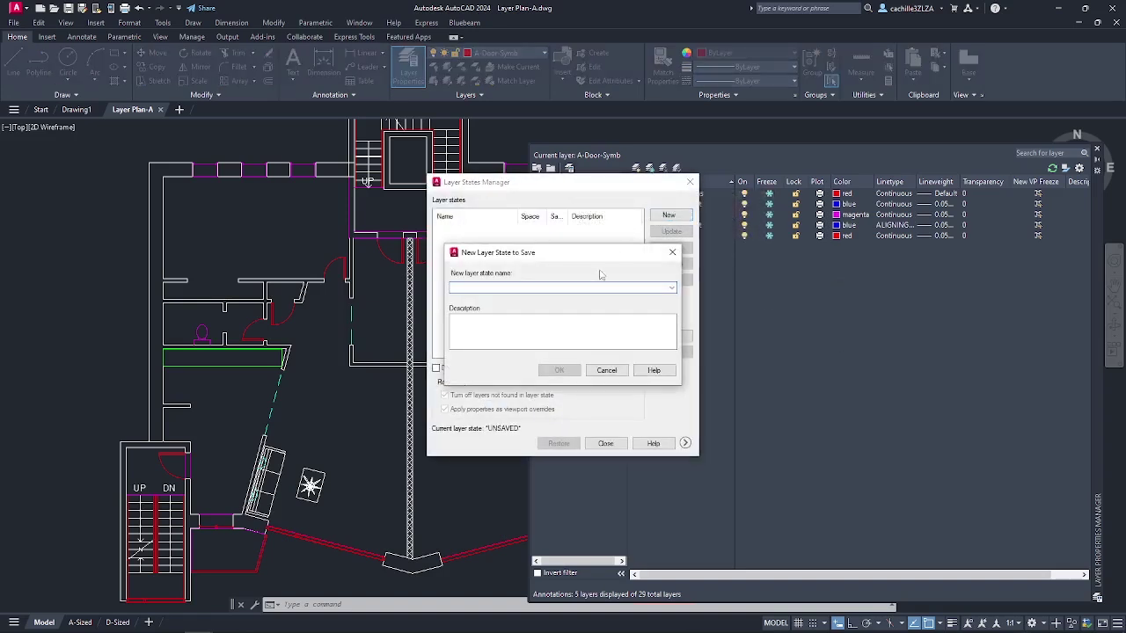
{"action": "type", "text": "Annotations Off"}
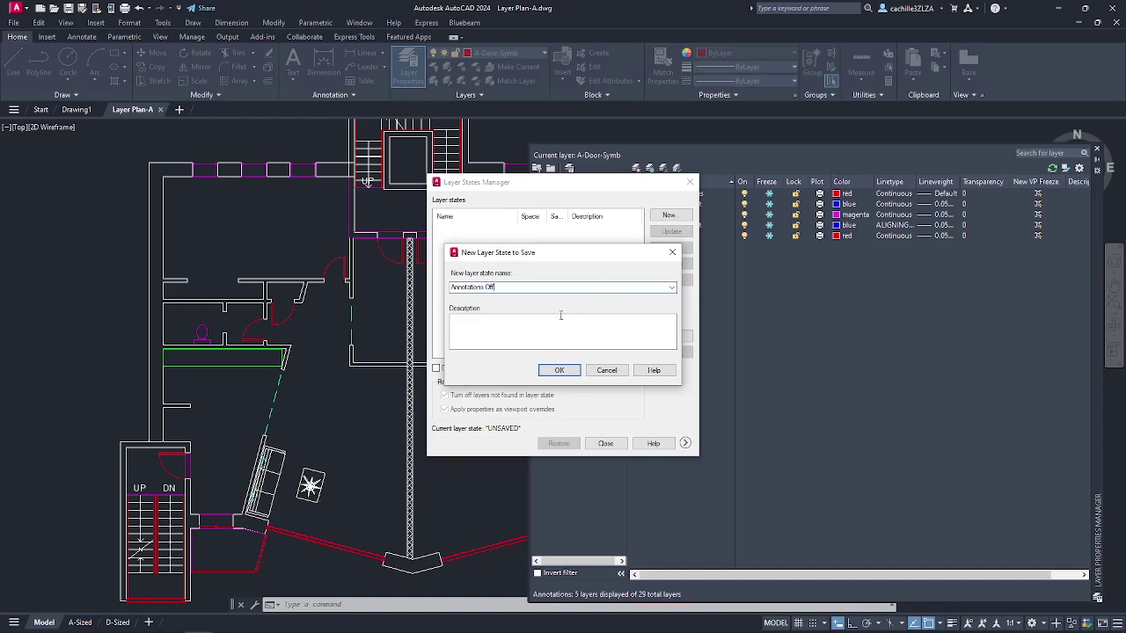
{"action": "left_click", "coordinate": [558, 370]}
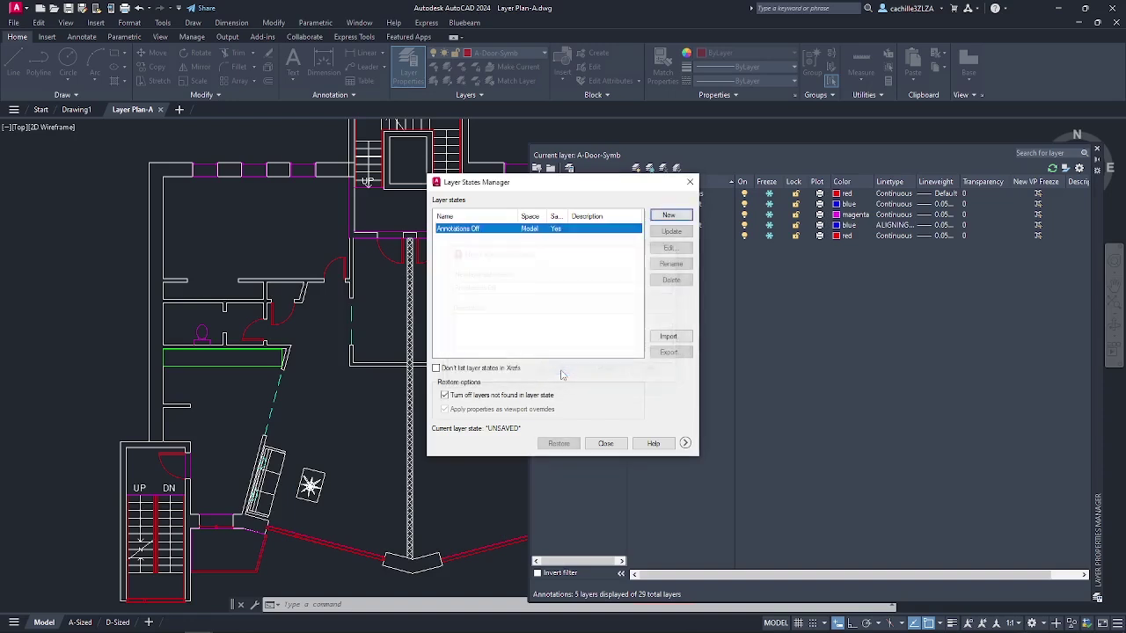
Save another layer state named RCP with the description Reflected Ceiling Plan
{"action": "left_click", "coordinate": [669, 215]}
{"action": "type", "text": "RCP"}
{"action": "key", "text": "Tab"}
{"action": "type", "text": "Reflected Ceiling Plan"}
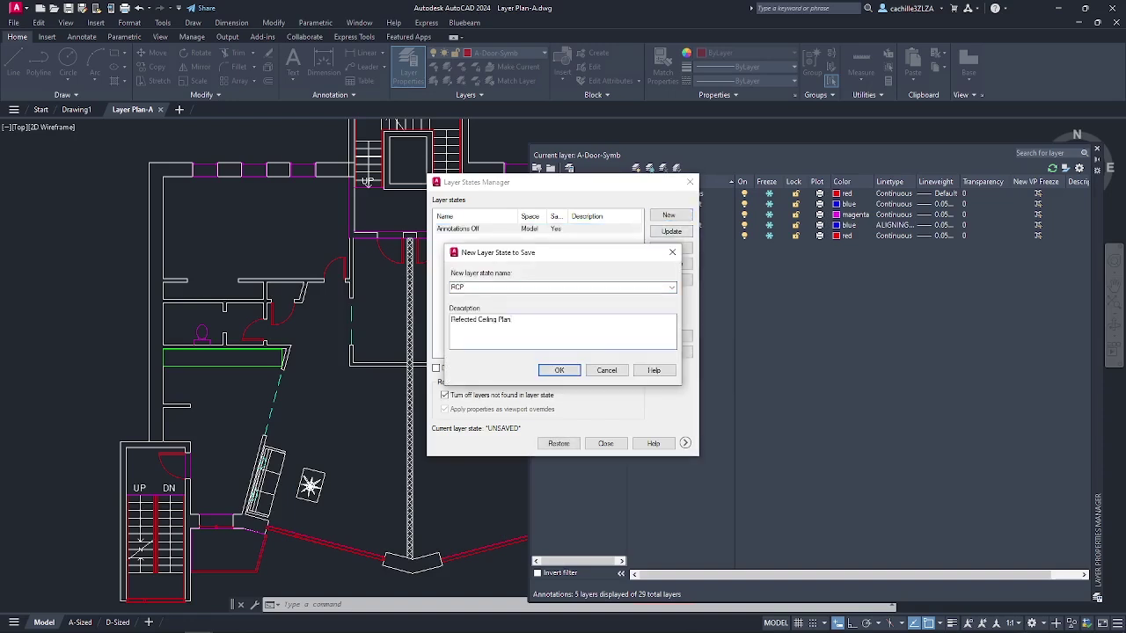
{"action": "left_click", "coordinate": [559, 370]}
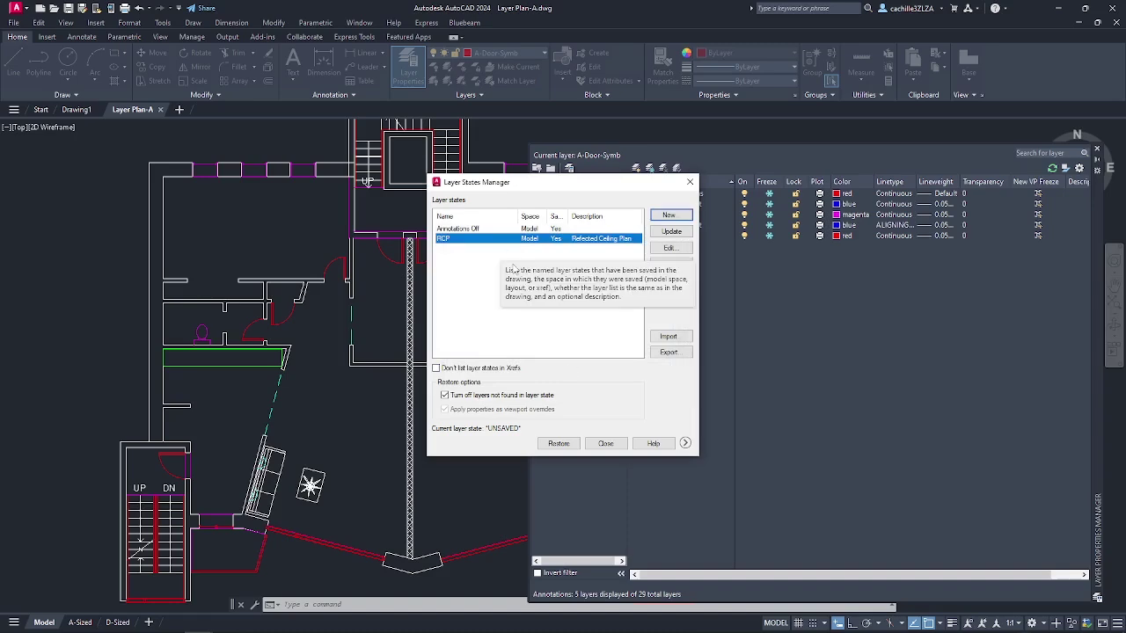
Edit the RCP layer state, freezing every layer except A-Door-Head, A-Door-Symb, A-Glaz-Head, Defpoints and E-Lite-Eqpm
{"action": "left_click", "coordinate": [670, 249]}
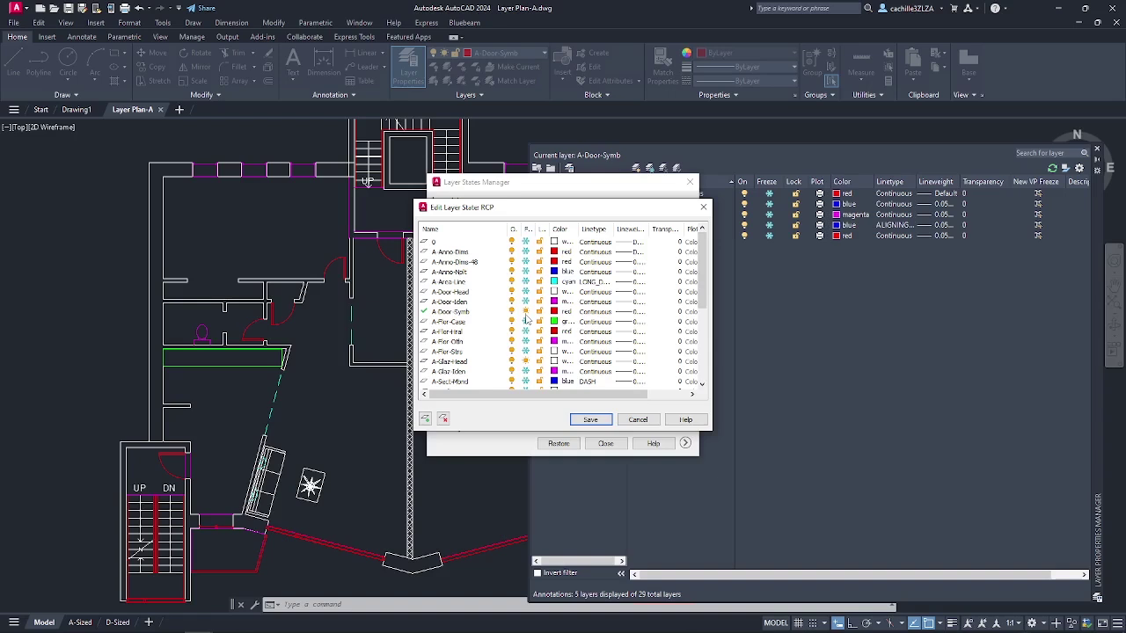
{"action": "left_click", "coordinate": [531, 292]}
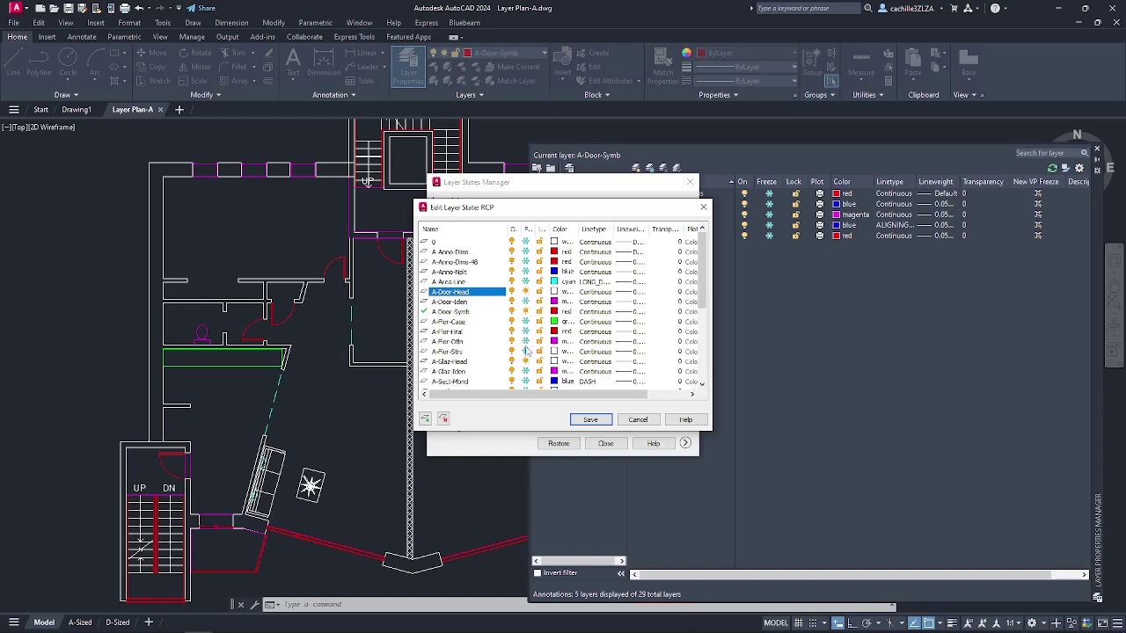
{"action": "left_click_drag", "start_coordinate": [703, 307], "coordinate": [695, 374]}
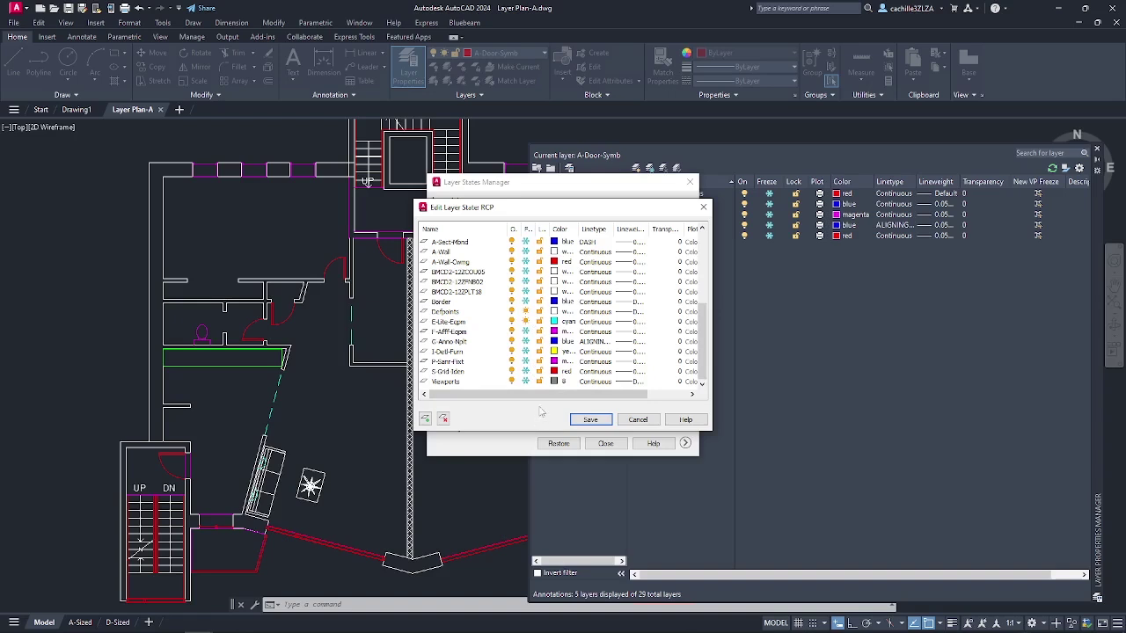
Set the color of the E-Lite-Eqpm and Defpoints layers to 252 in the RCP layer state
{"action": "left_click", "coordinate": [555, 322]}
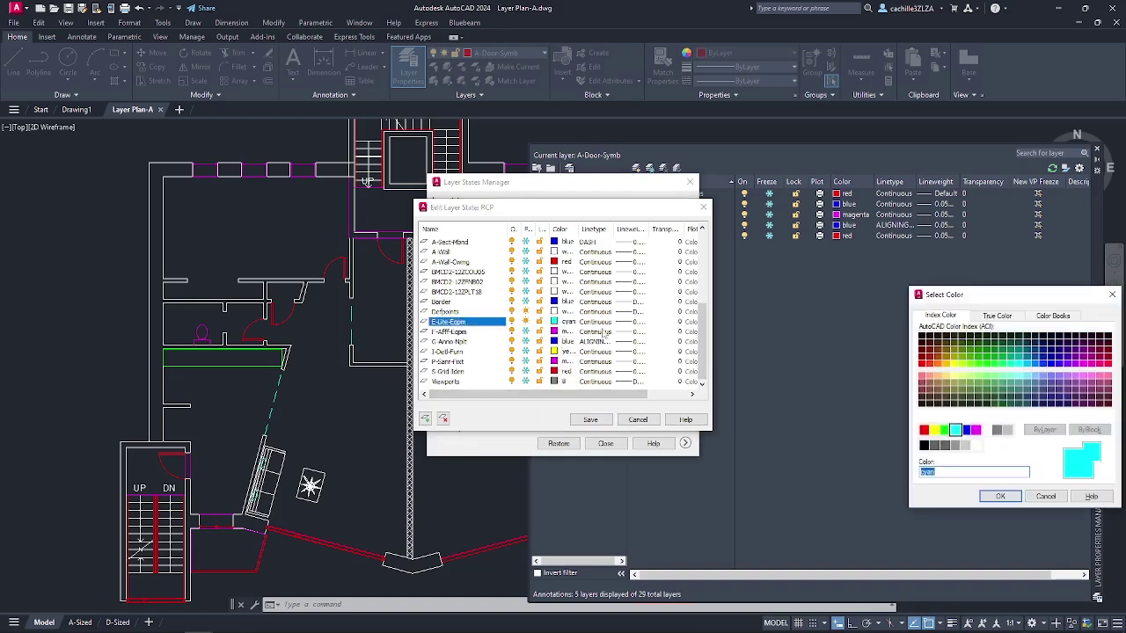
{"action": "left_click", "coordinate": [945, 445]}
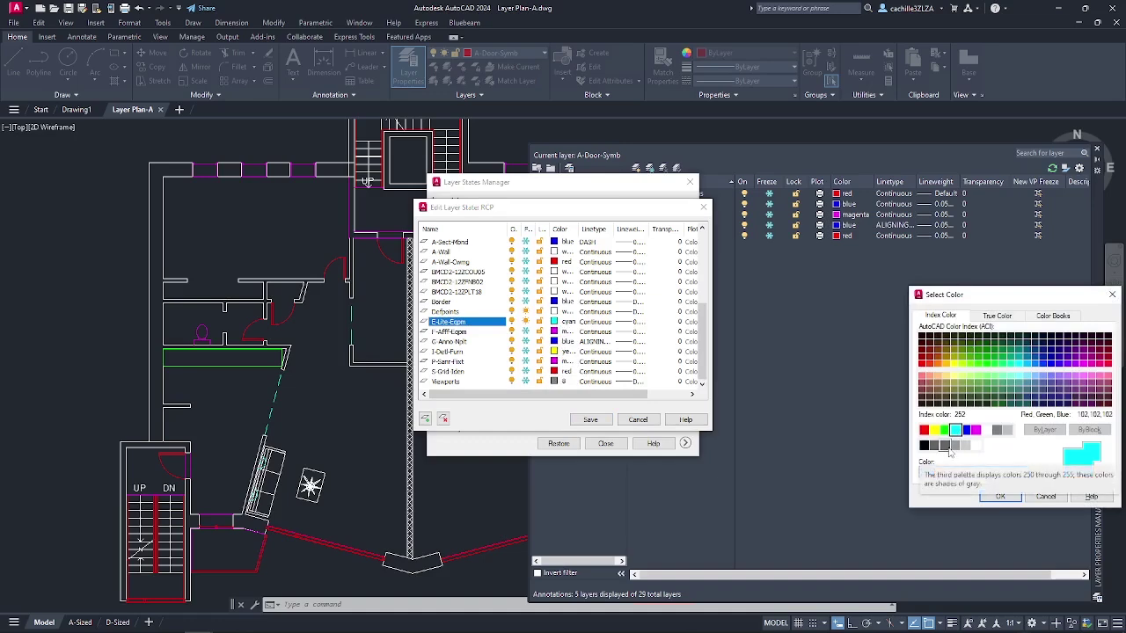
{"action": "left_click", "coordinate": [1000, 497]}
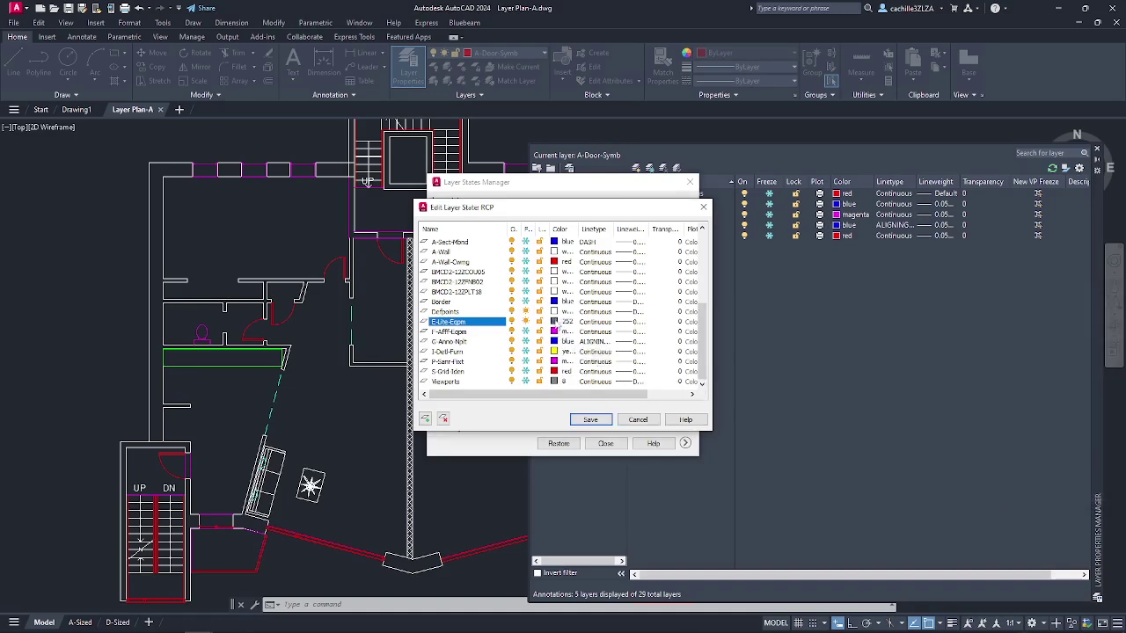
{"action": "left_click", "coordinate": [556, 312]}
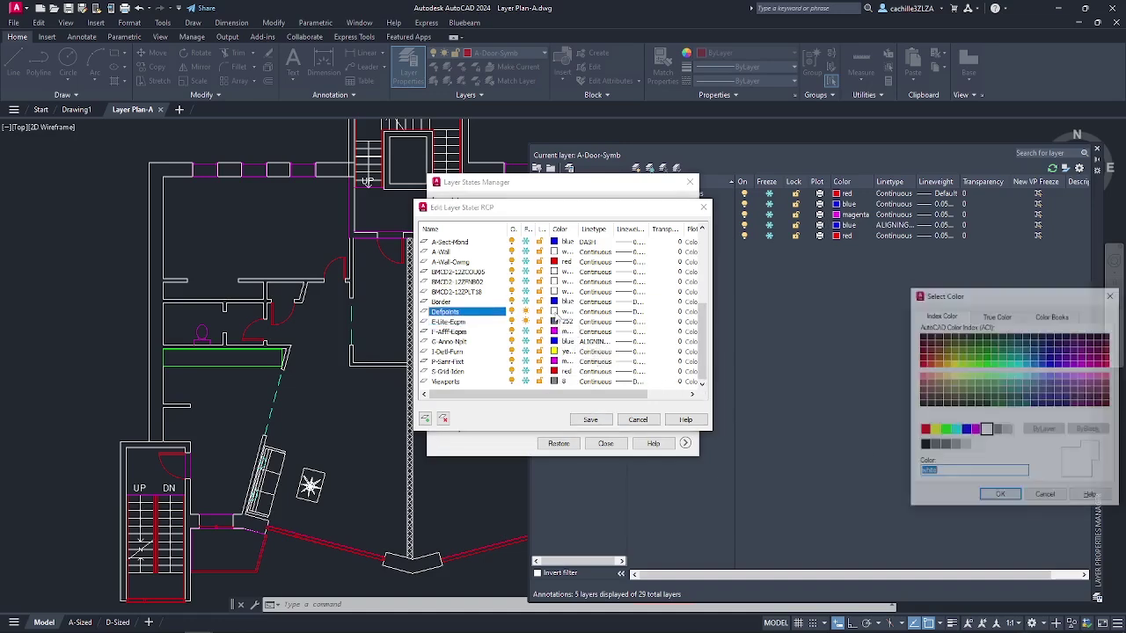
{"action": "left_click", "coordinate": [945, 445]}
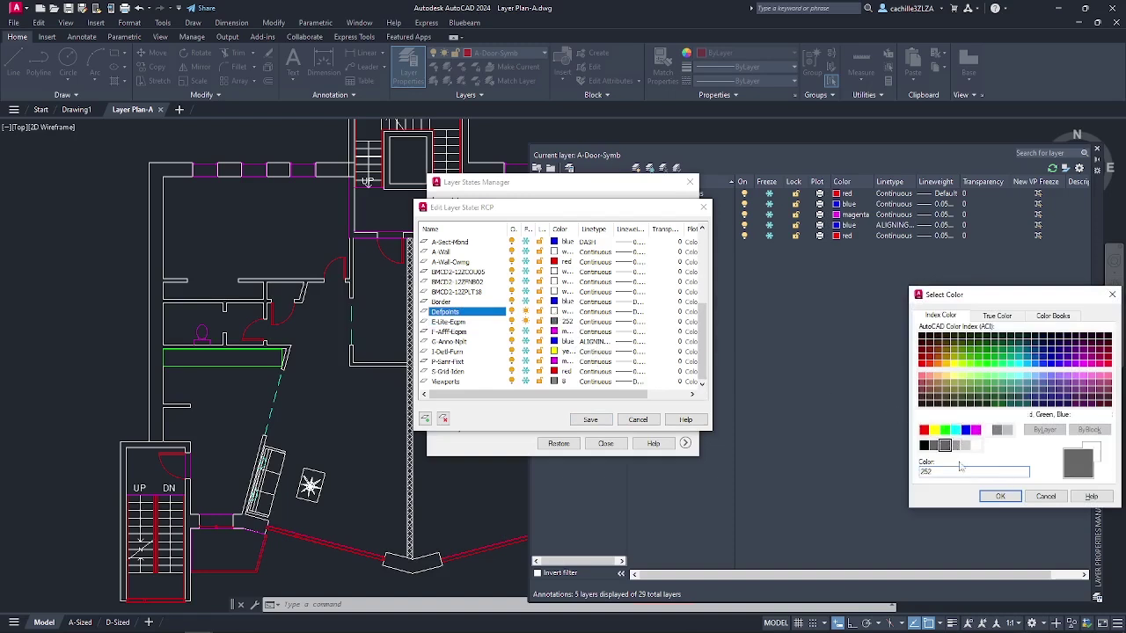
{"action": "left_click", "coordinate": [1001, 497]}
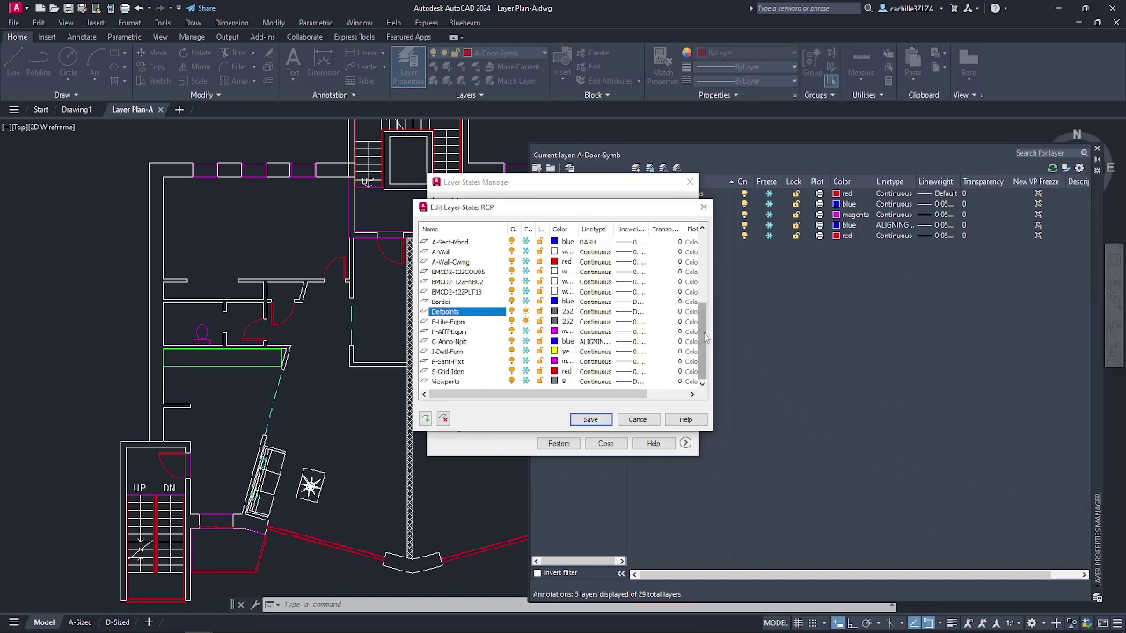
Set the color of the A-Glaz-Head layer to 252 in the RCP layer state
{"action": "left_click_drag", "start_coordinate": [704, 337], "coordinate": [706, 311]}
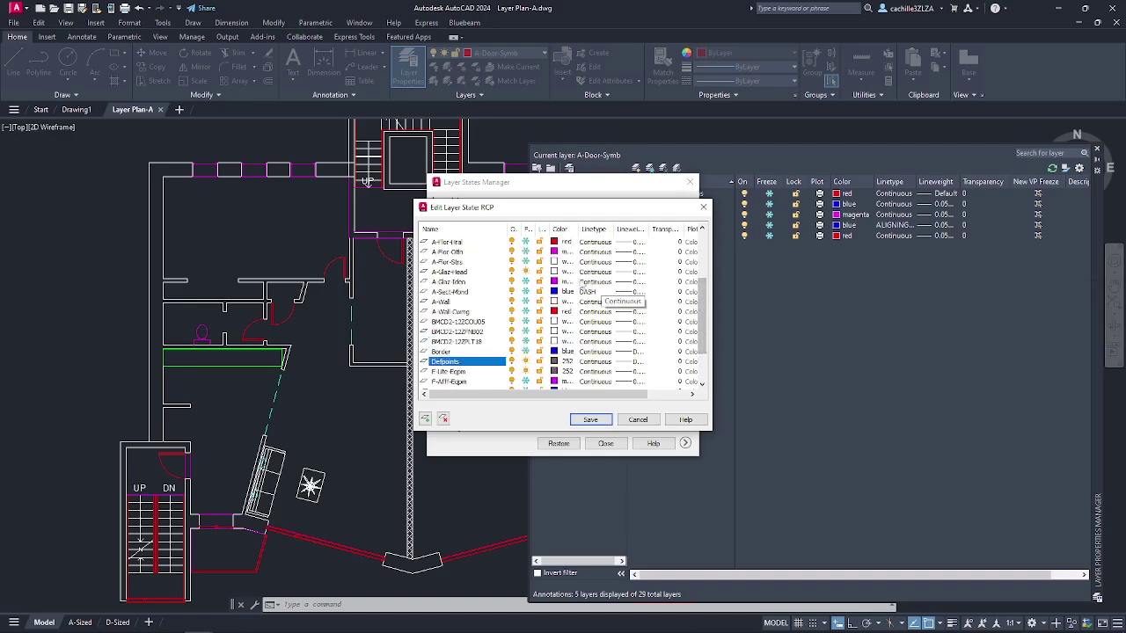
{"action": "left_click", "coordinate": [557, 272]}
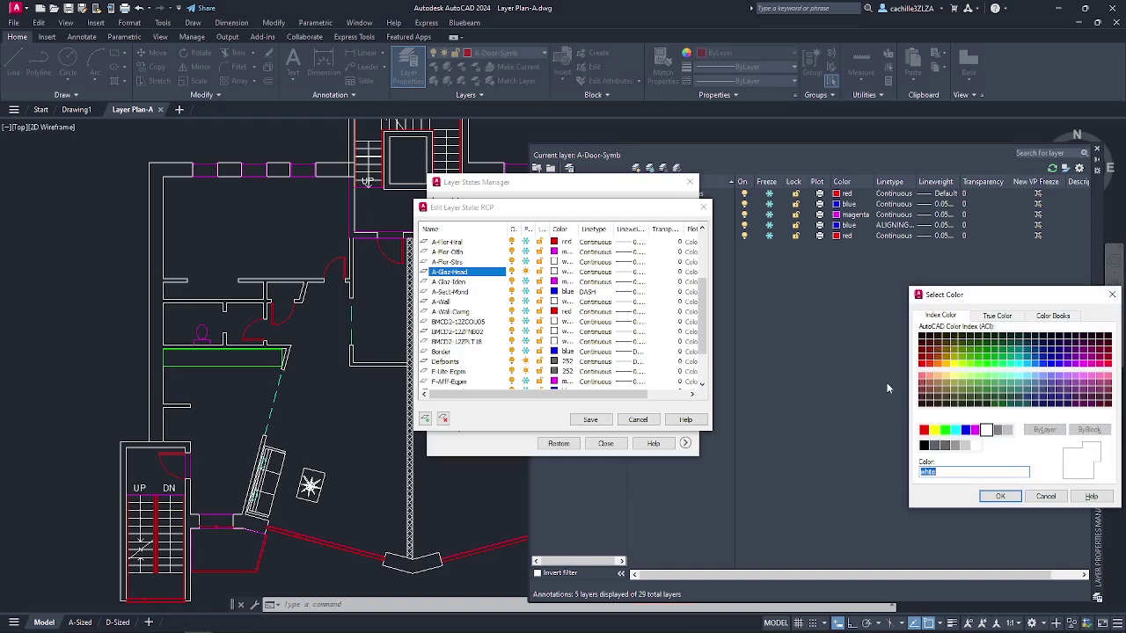
{"action": "left_click", "coordinate": [947, 446]}
{"action": "left_click", "coordinate": [1000, 496]}
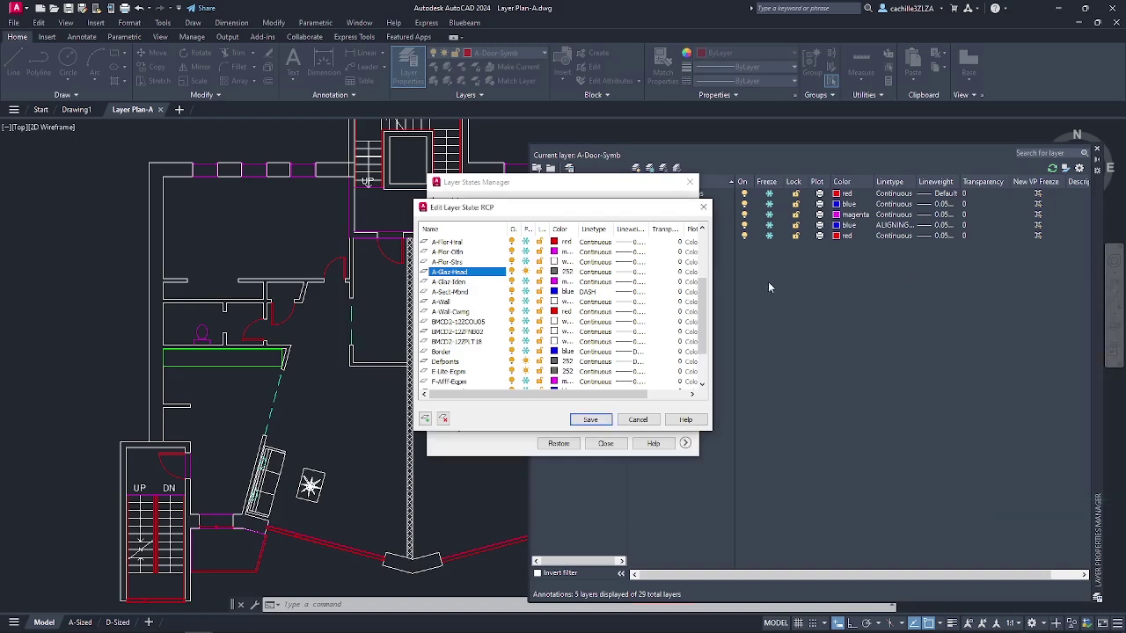
Set the color of the A-Door-Symb and A-Door-Head layers to 252 in the RCP layer state
{"action": "left_click_drag", "start_coordinate": [709, 302], "coordinate": [705, 248]}
{"action": "left_click", "coordinate": [552, 312]}
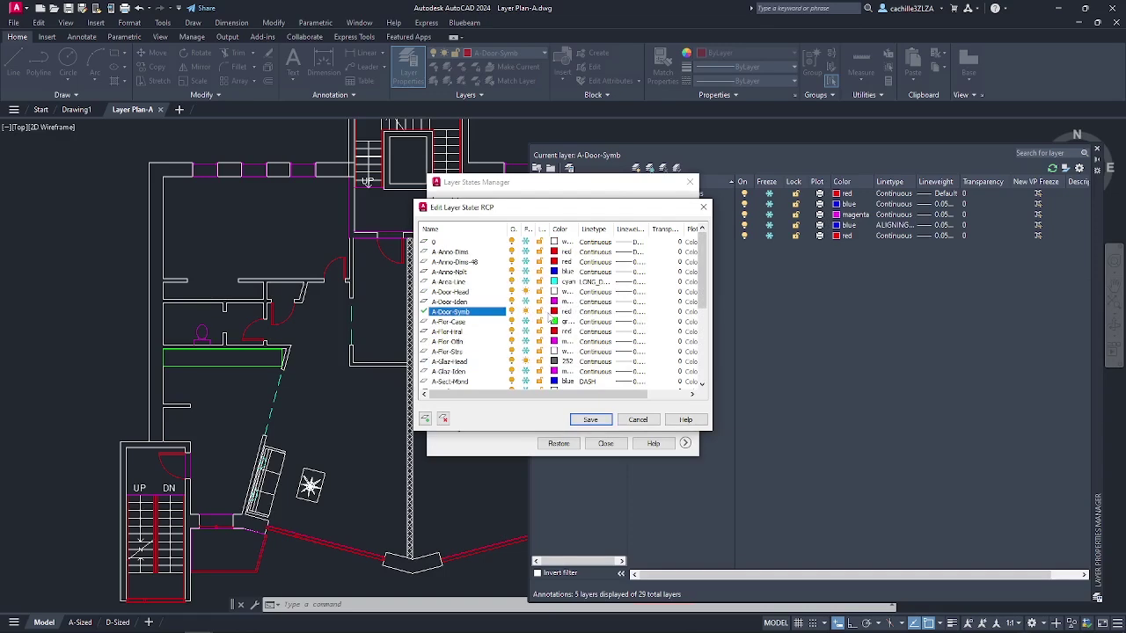
{"action": "left_click", "coordinate": [553, 313]}
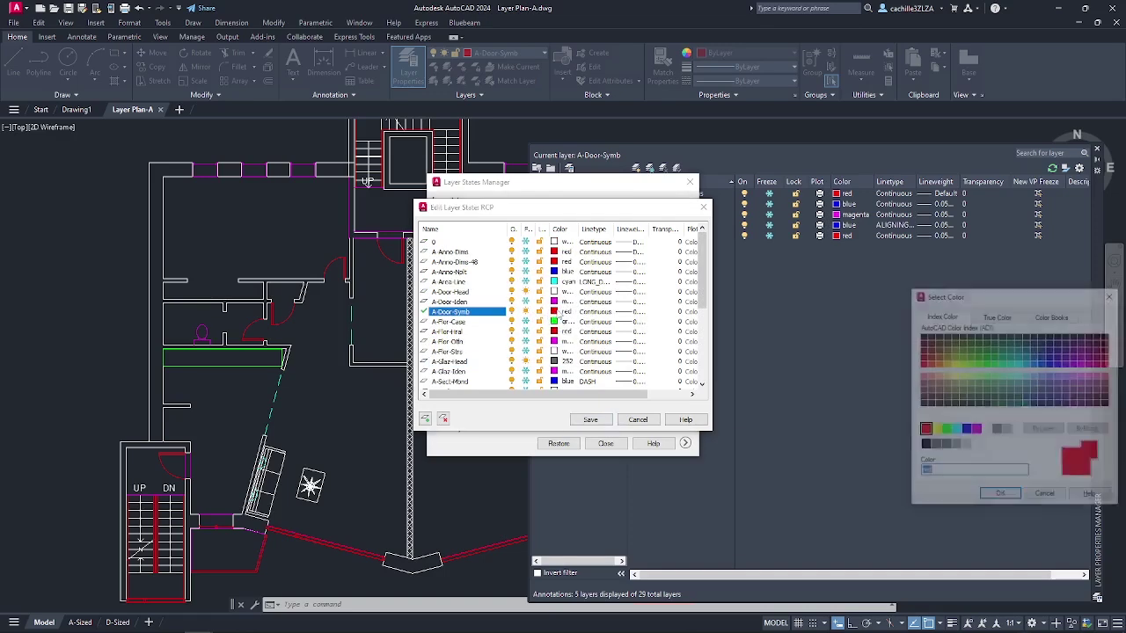
{"action": "left_click", "coordinate": [945, 446]}
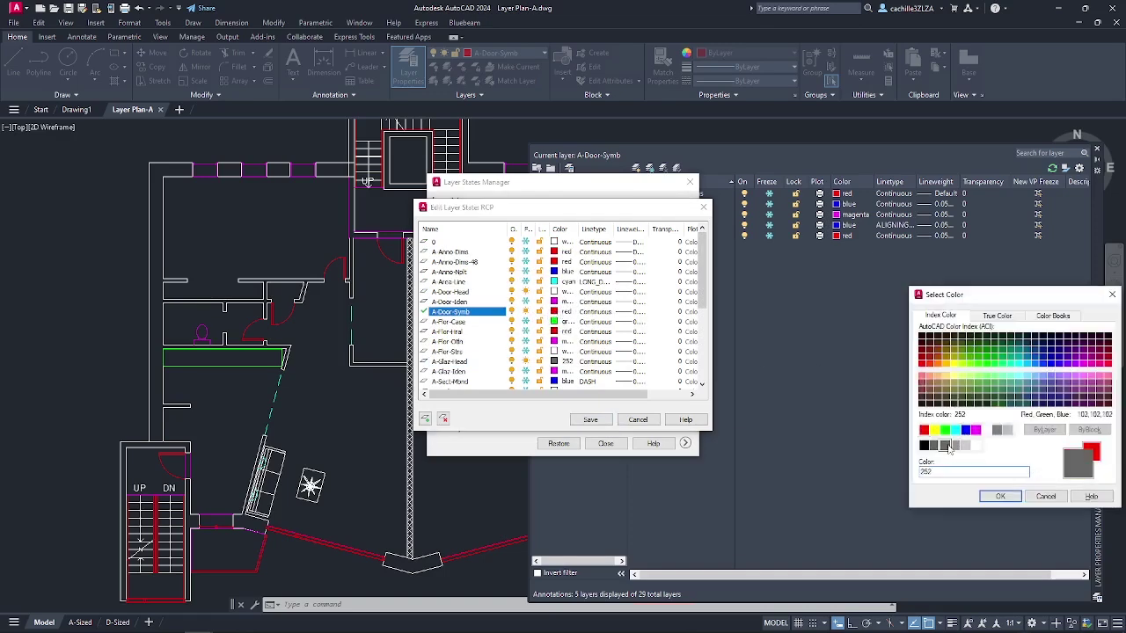
{"action": "left_click", "coordinate": [1001, 497]}
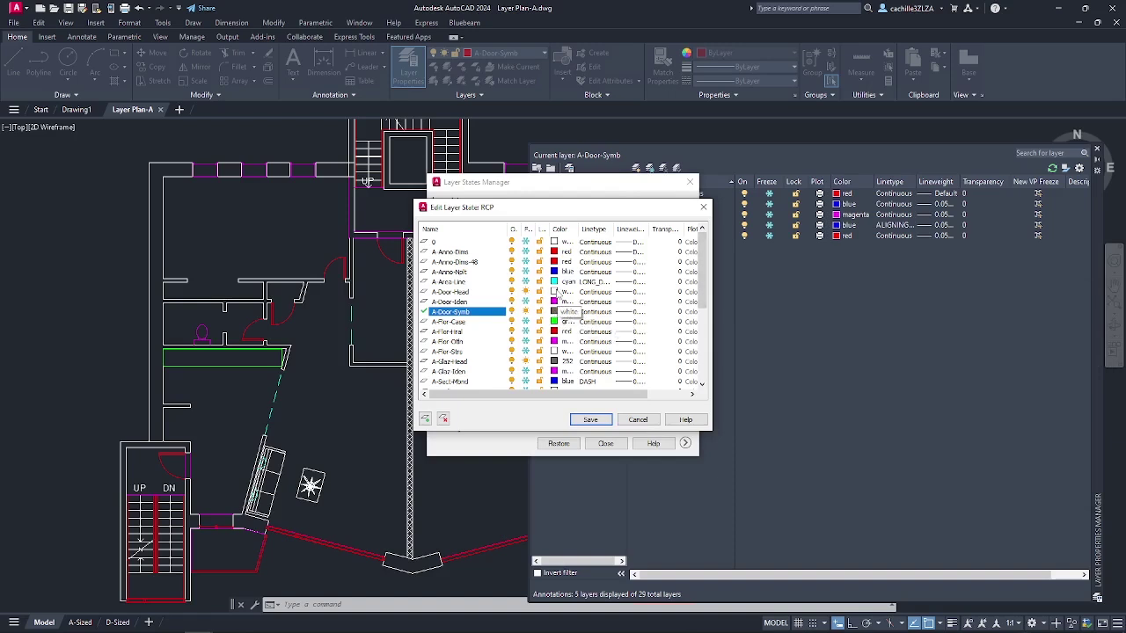
{"action": "left_click", "coordinate": [558, 293]}
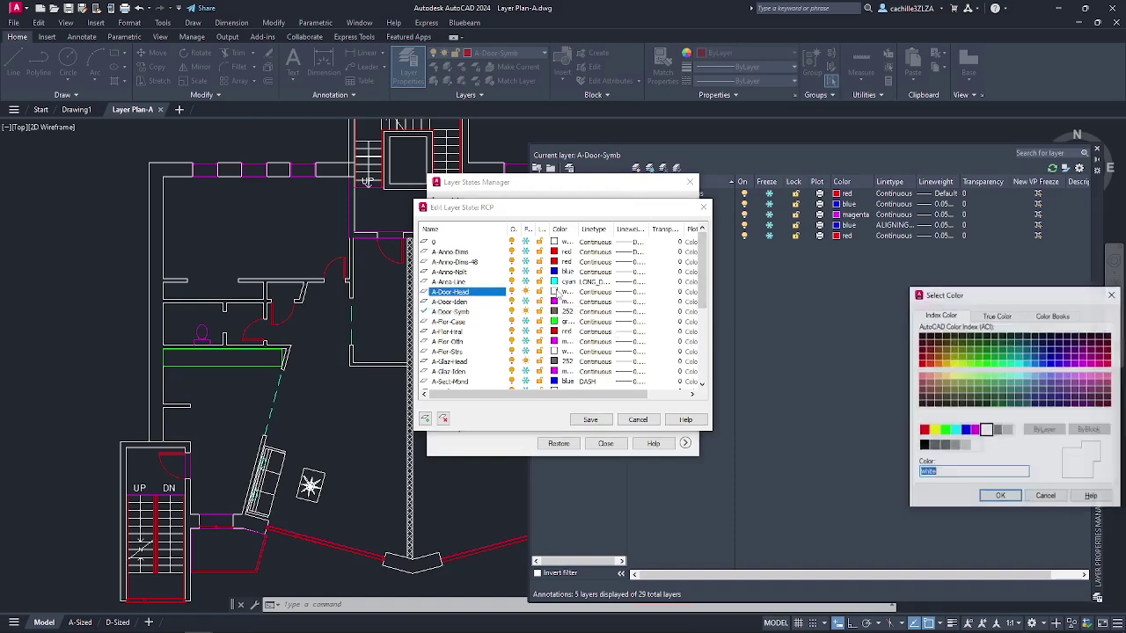
{"action": "left_click", "coordinate": [948, 445]}
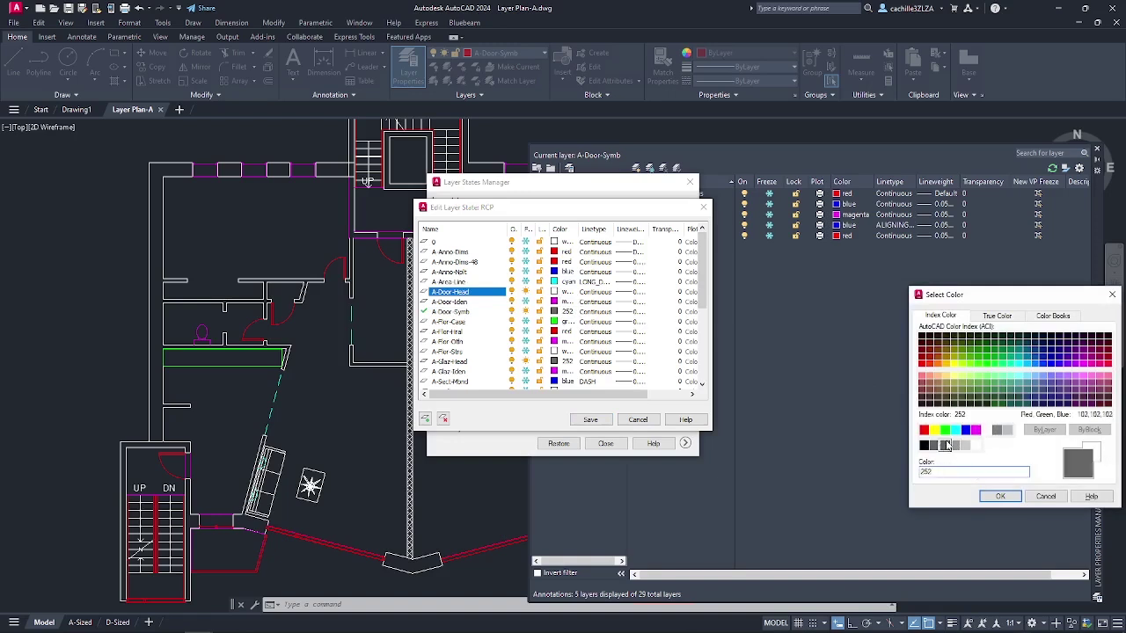
{"action": "left_click", "coordinate": [1000, 496]}
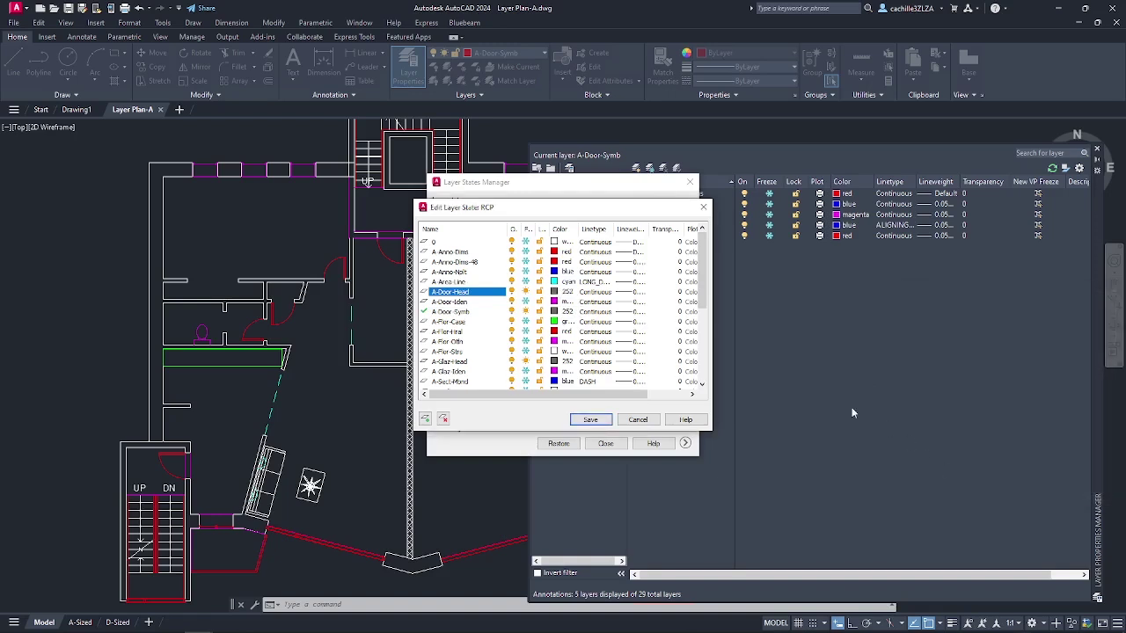
Save the edited RCP layer state and close both the layer states and layer properties managers
{"action": "left_click", "coordinate": [608, 419]}
{"action": "left_click", "coordinate": [608, 443]}
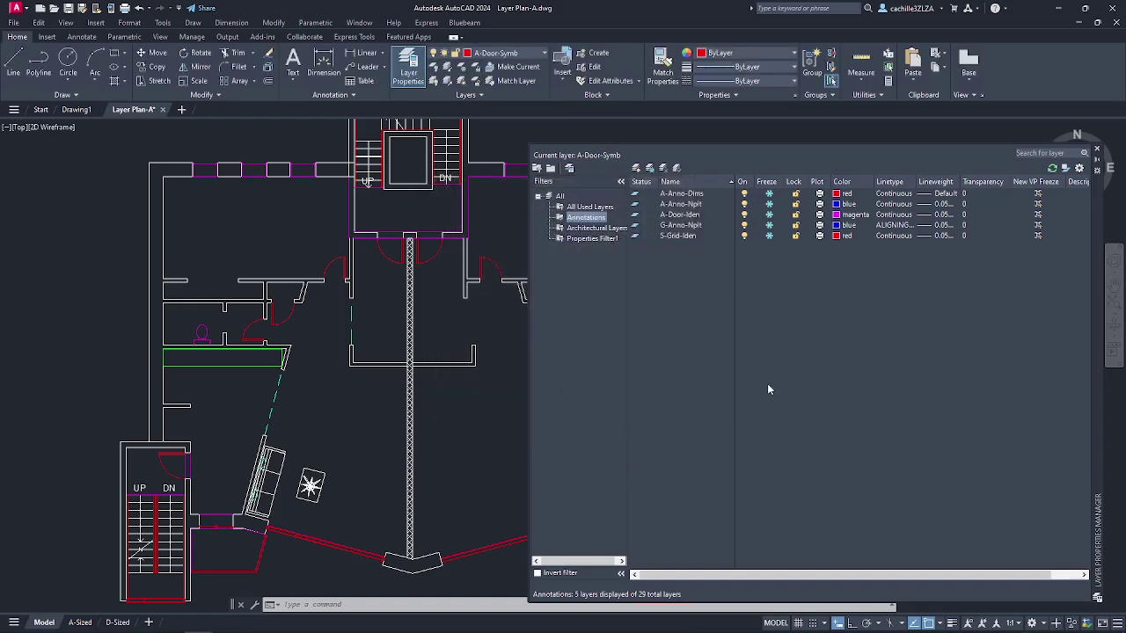
{"action": "left_click", "coordinate": [1098, 153]}
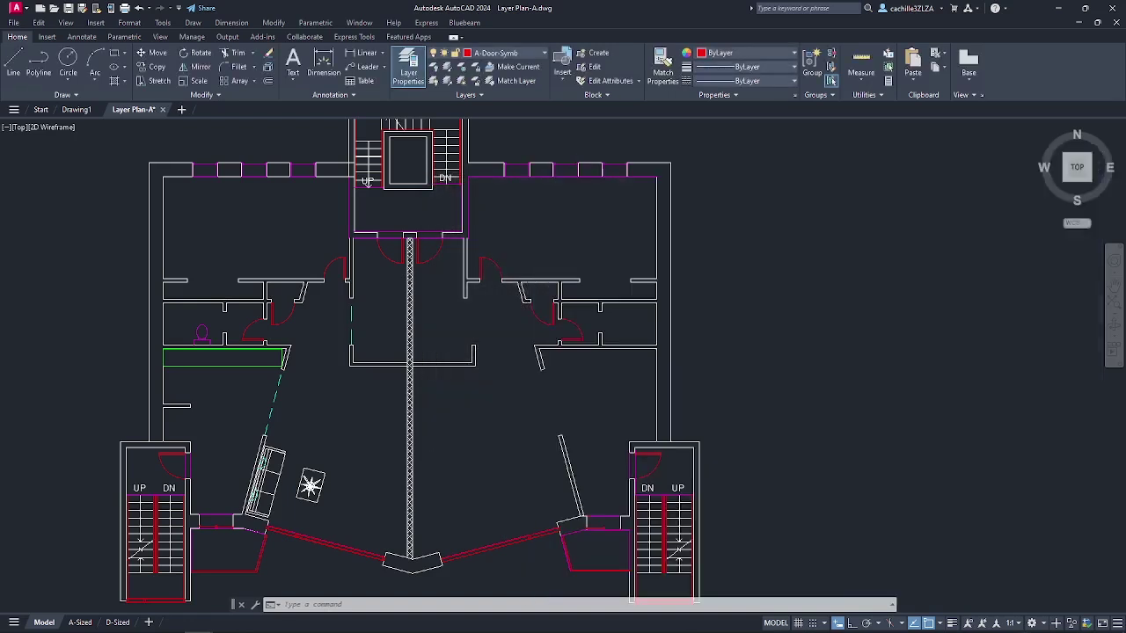
Restore the RCP layer state in the drawing
{"action": "left_click", "coordinate": [483, 96]}
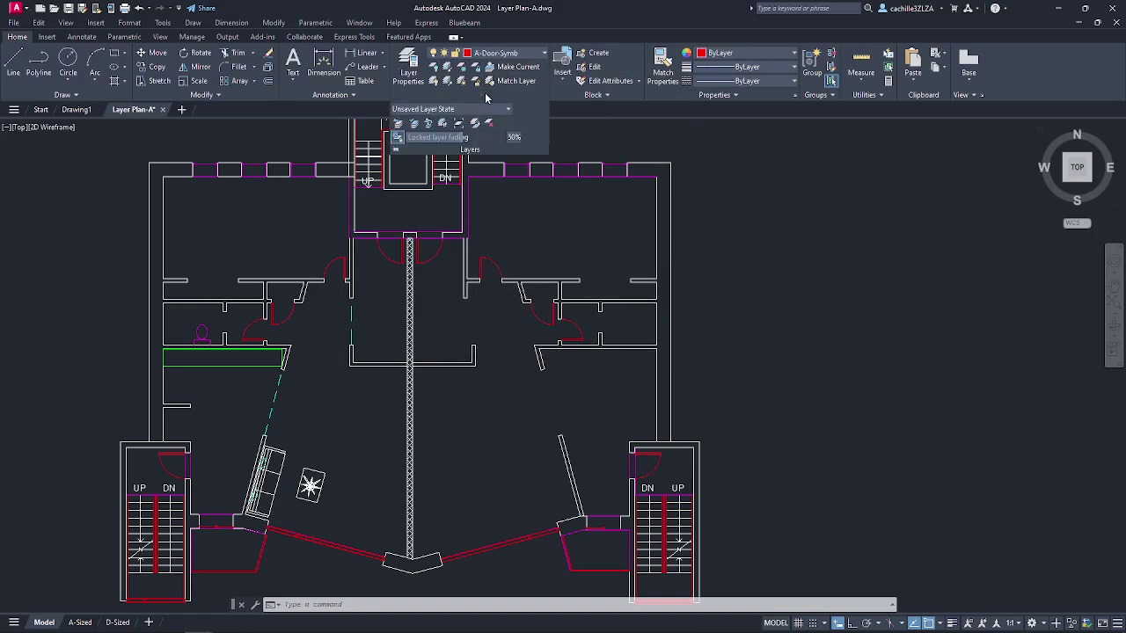
{"action": "left_click", "coordinate": [508, 109]}
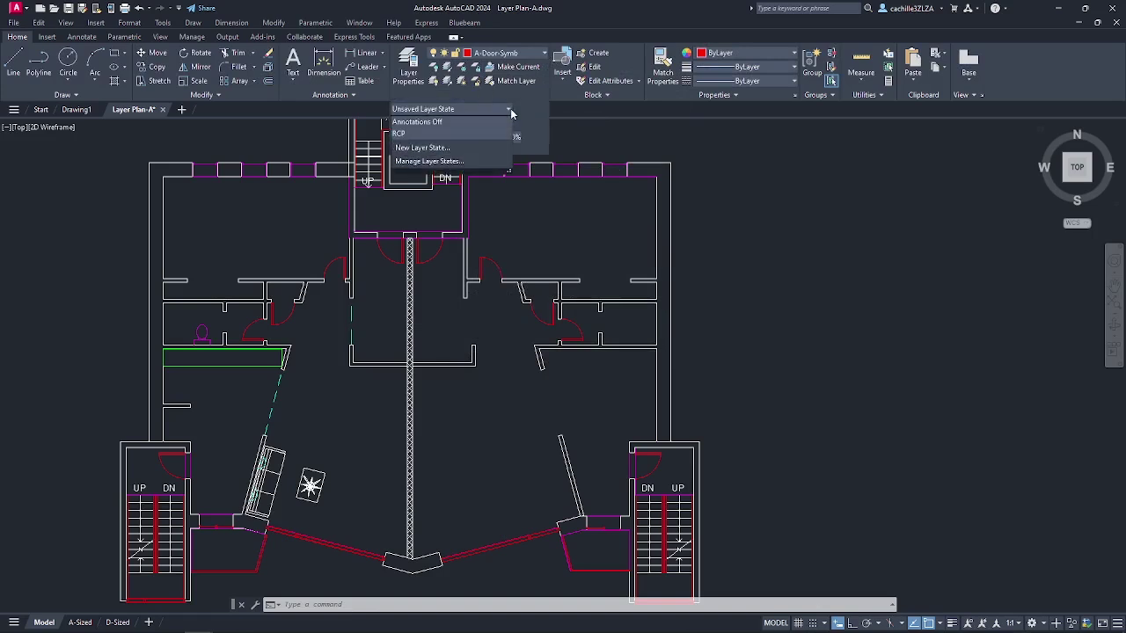
{"action": "left_click", "coordinate": [423, 138]}
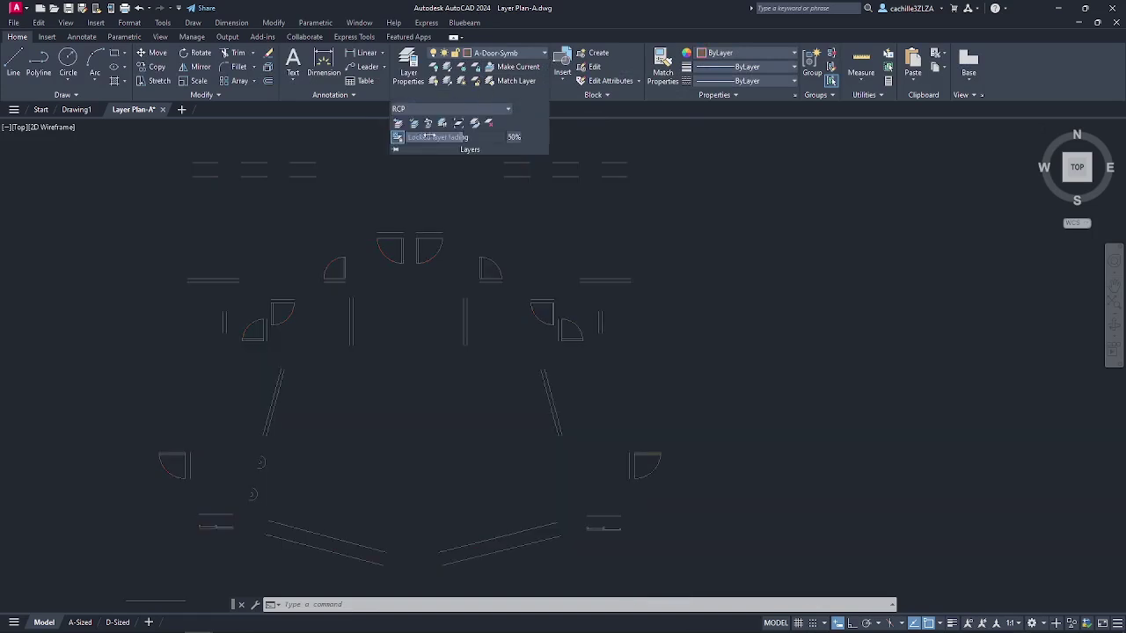